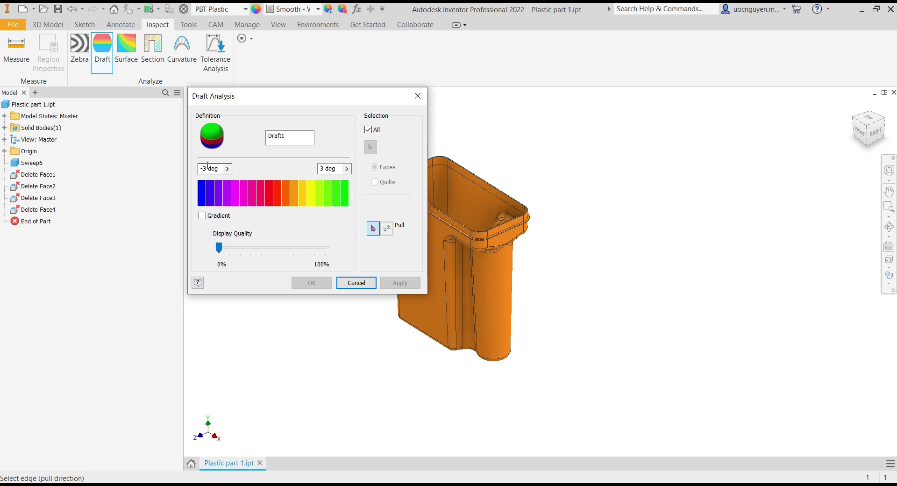
- Set both draft analysis angle limits to 0 deg and limit the analysis to the container's outer bottom face
{"action": "left_click", "coordinate": [207, 168]}
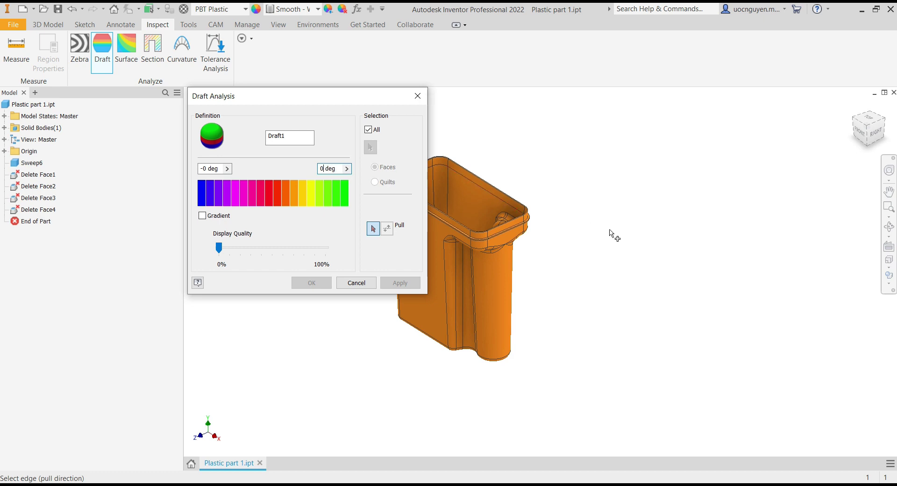
{"action": "middle_click_drag", "start_coordinate": [597, 237], "coordinate": [651, 226]}
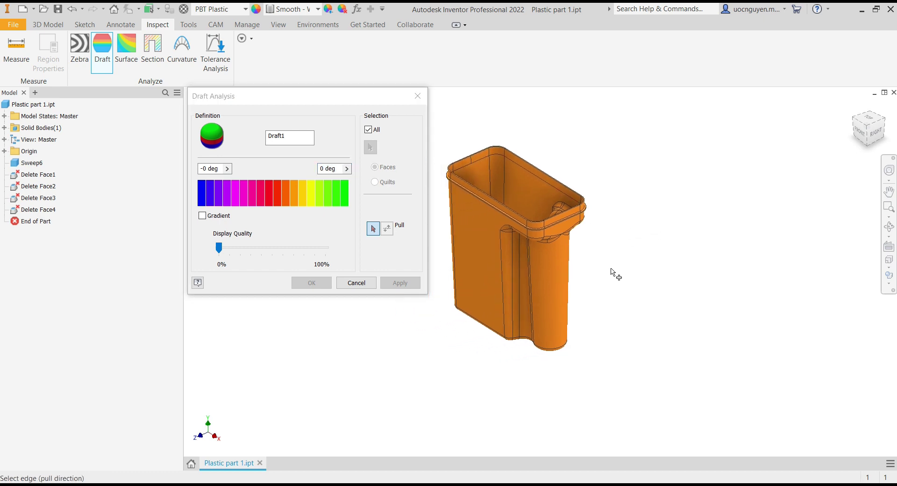
{"action": "left_click", "coordinate": [369, 129]}
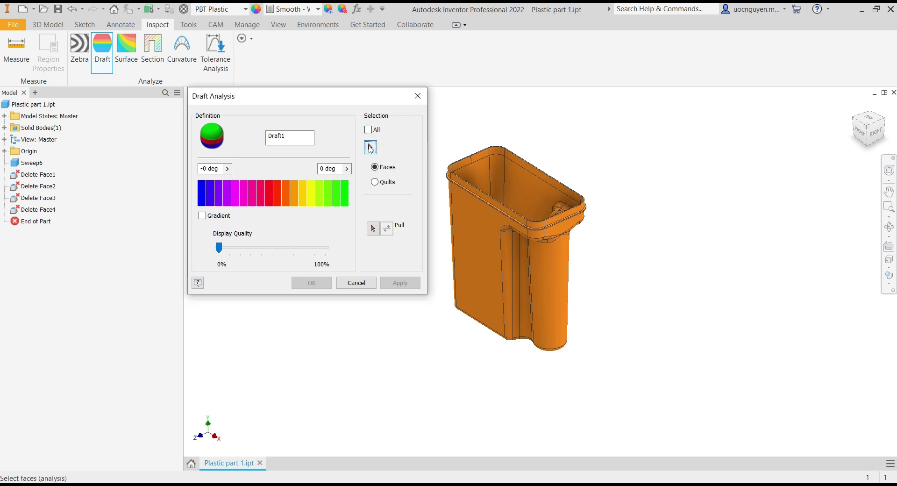
{"action": "middle_click_drag", "start_coordinate": [491, 278], "coordinate": [512, 258], "text": "shift"}
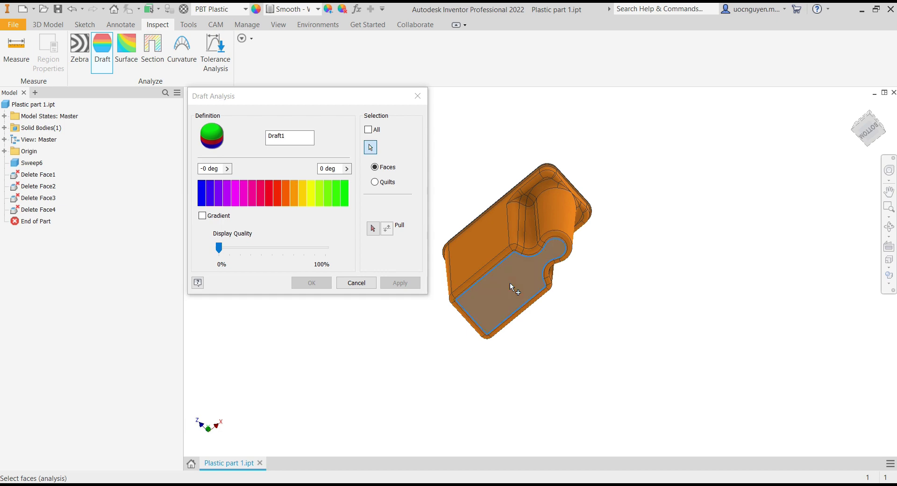
{"action": "left_click", "coordinate": [510, 283]}
- Define the pull direction from the container's bottom face, flip it to point upward, and apply the draft analysis
{"action": "middle_click_drag", "start_coordinate": [481, 151], "coordinate": [501, 257], "text": "shift"}
{"action": "left_click", "coordinate": [372, 229]}
{"action": "left_click", "coordinate": [514, 316]}
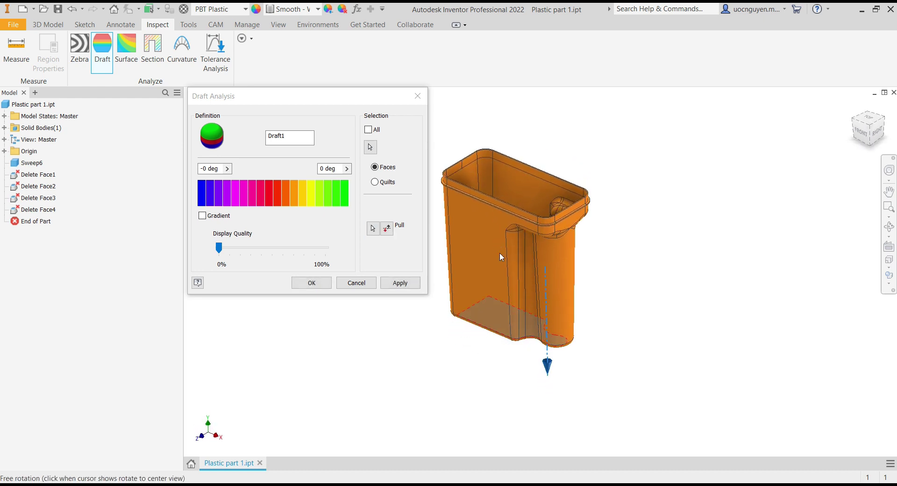
{"action": "left_click", "coordinate": [387, 229]}
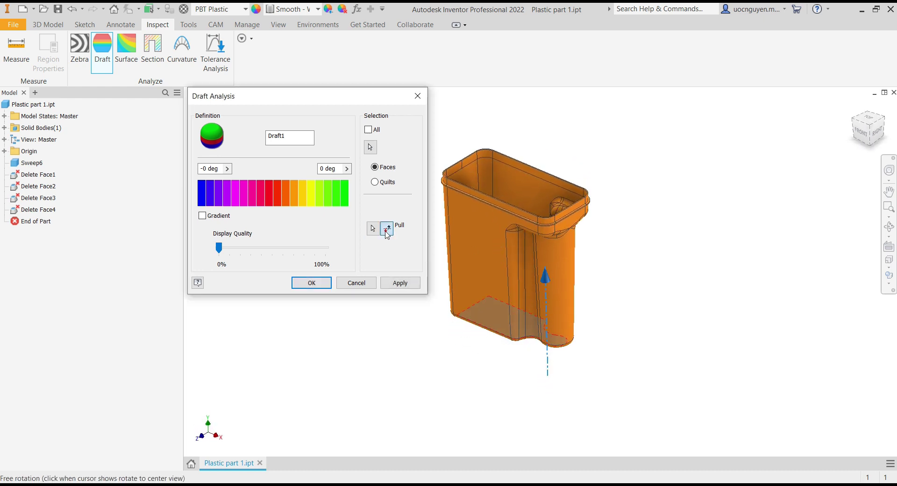
{"action": "left_click", "coordinate": [385, 284]}
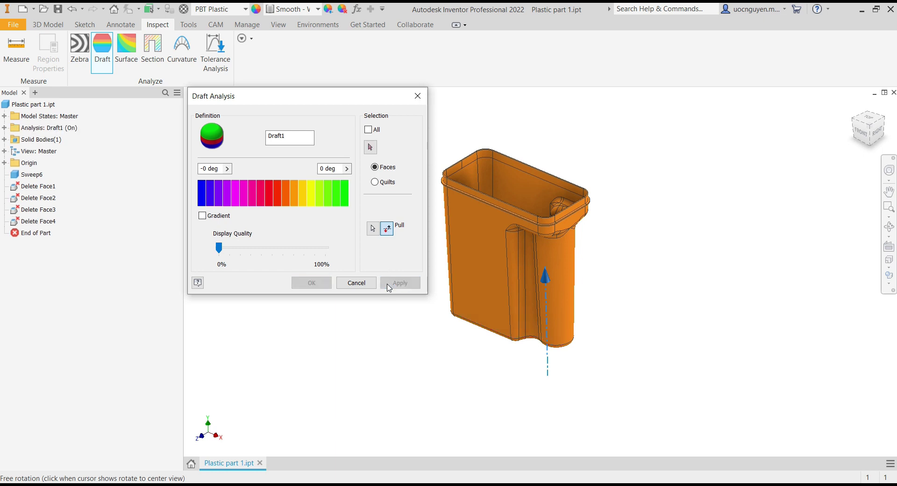
- Apply the draft analysis to all faces and examine the container from the top
{"action": "left_click", "coordinate": [368, 129]}
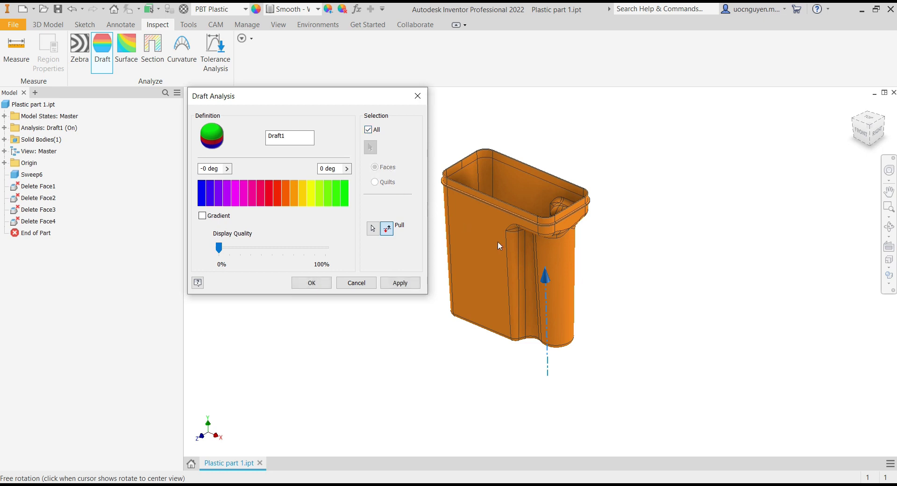
{"action": "left_click", "coordinate": [406, 283]}
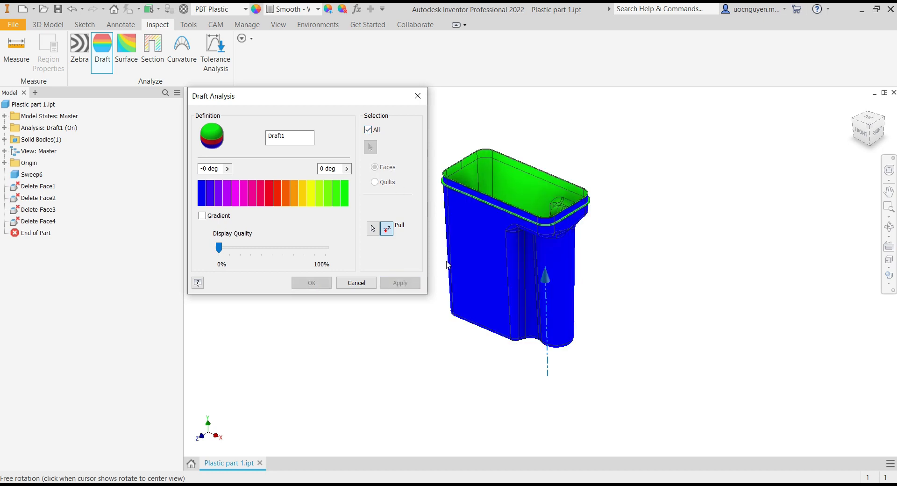
{"action": "middle_click_drag", "start_coordinate": [522, 143], "coordinate": [572, 148]}
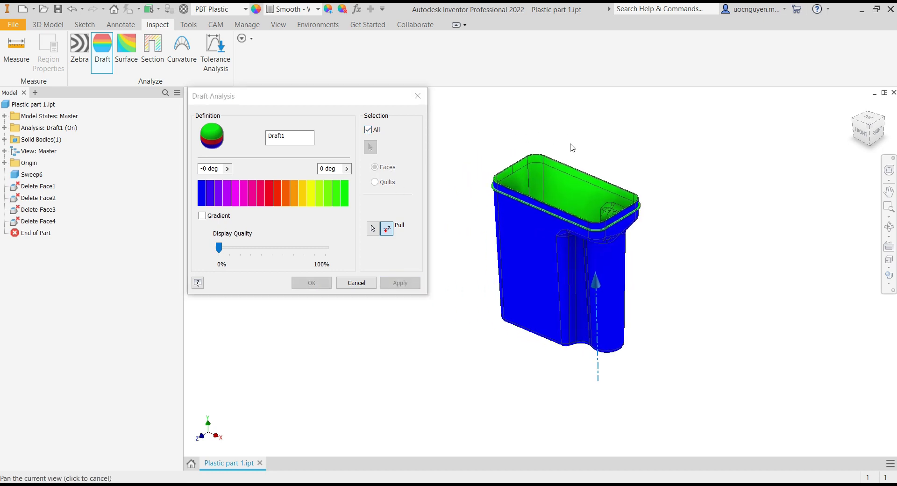
{"action": "mouse_move", "coordinate": [642, 157]}
{"action": "middle_mouse_down", "text": "shift"}
{"action": "mouse_move", "coordinate": [679, 220]}
{"action": "mouse_move", "coordinate": [657, 182]}
{"action": "mouse_move", "coordinate": [655, 152]}
{"action": "middle_mouse_up", "text": "shift"}
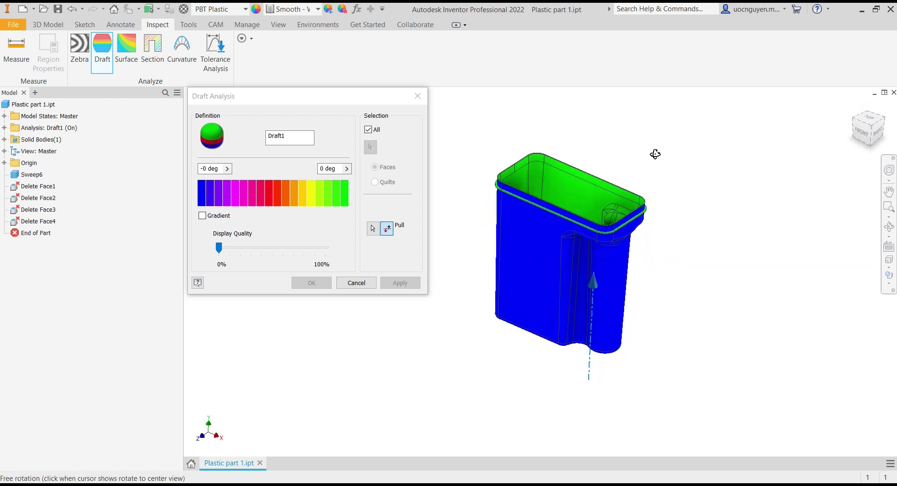
{"action": "left_click", "coordinate": [866, 121]}
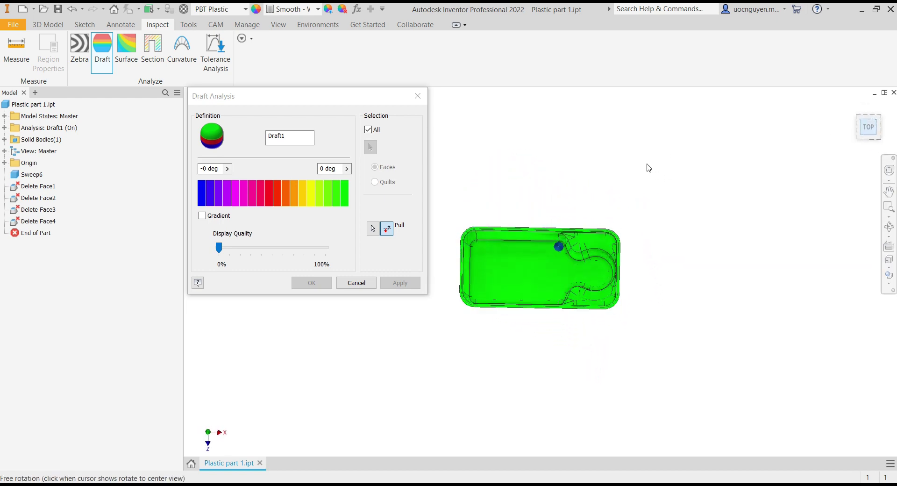
{"action": "scroll", "coordinate": [475, 275], "scroll_direction": "down", "scroll_amount": 3}
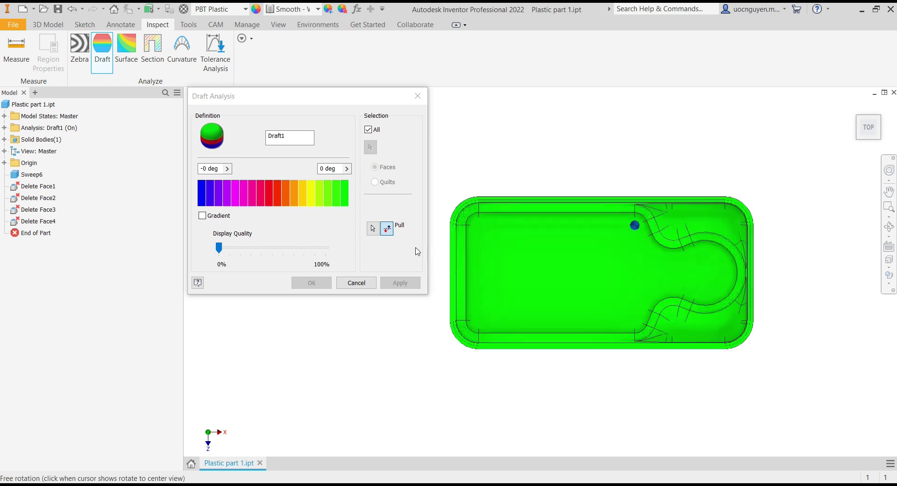
- Set the draft analysis range to -3 deg and 3 deg, apply it, and close the analysis after inspecting the part
{"action": "double_click", "coordinate": [205, 168]}
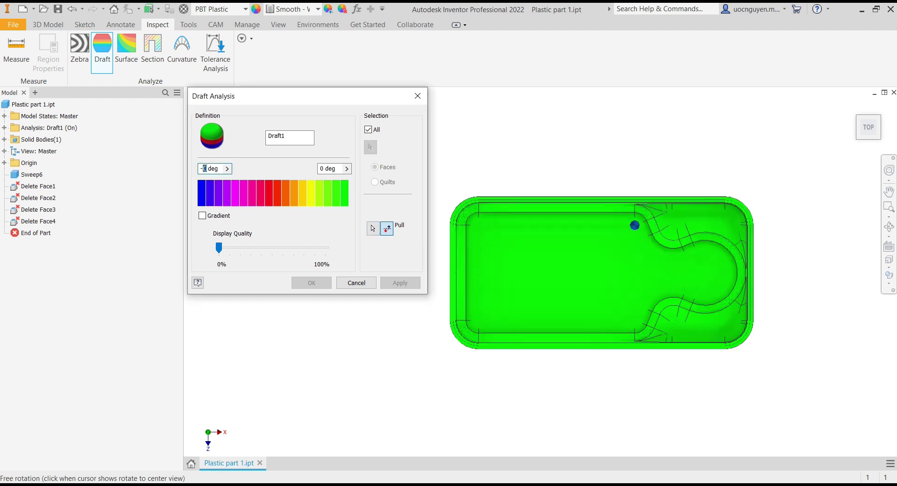
{"action": "double_click", "coordinate": [320, 169]}
{"action": "left_click", "coordinate": [399, 283]}
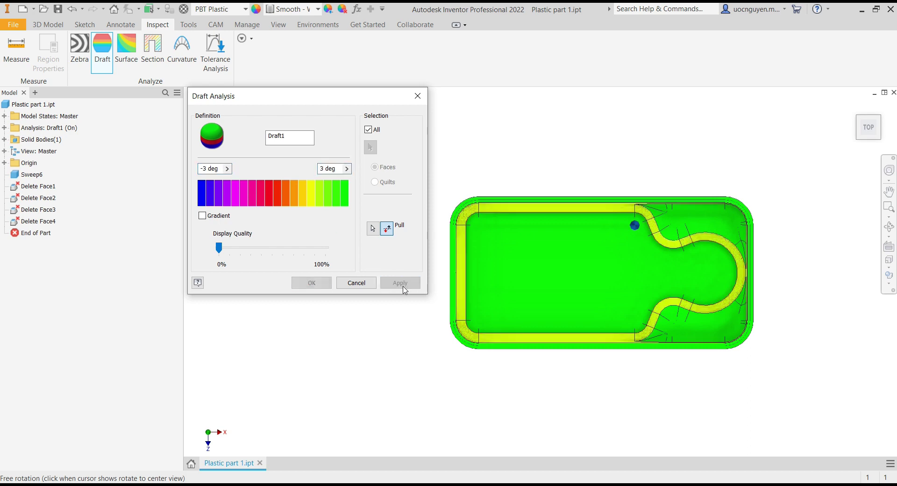
{"action": "left_click_drag", "start_coordinate": [496, 195], "coordinate": [451, 119]}
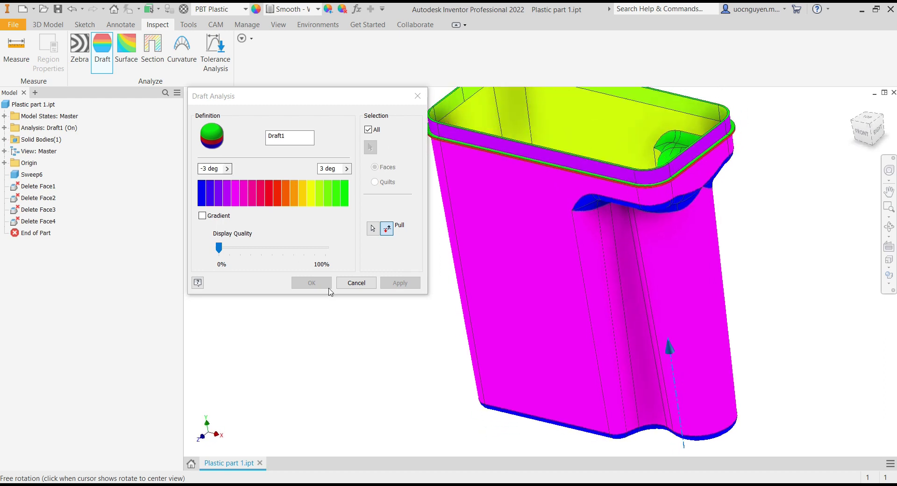
{"action": "left_click", "coordinate": [356, 284]}
- Turn off the draft analysis display on the container and save the part
{"action": "middle_click_drag", "start_coordinate": [394, 242], "coordinate": [373, 225]}
{"action": "scroll", "coordinate": [367, 251], "scroll_direction": "up", "scroll_amount": 3}
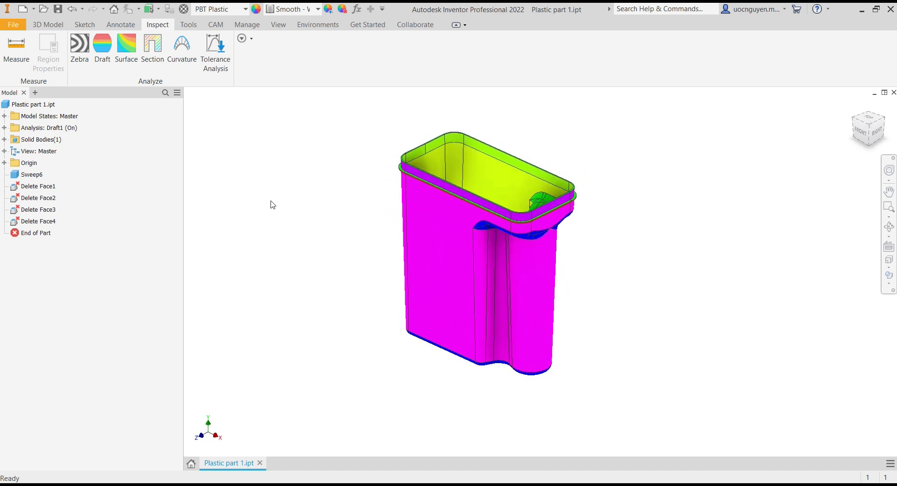
{"action": "middle_click_drag", "start_coordinate": [318, 210], "coordinate": [312, 219]}
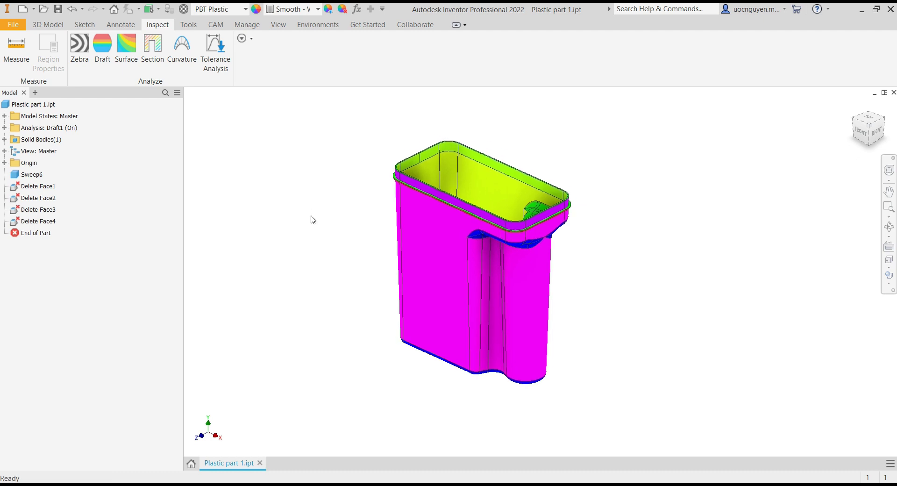
{"action": "double_click", "coordinate": [26, 130]}
{"action": "left_click", "coordinate": [47, 130]}
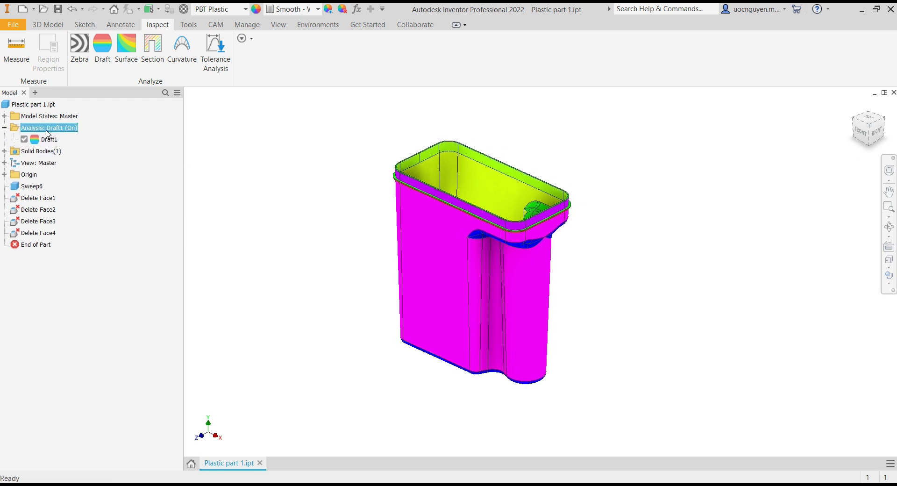
{"action": "right_click", "coordinate": [46, 133]}
{"action": "left_click", "coordinate": [61, 144]}
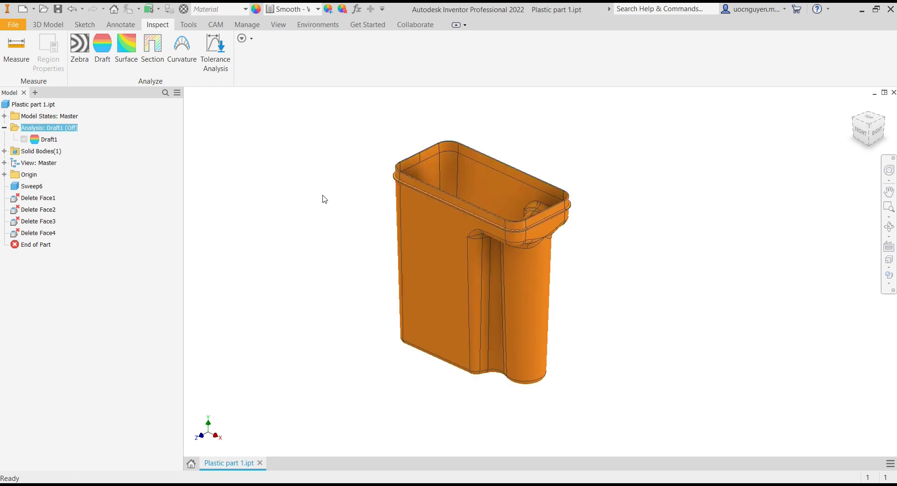
{"action": "left_click", "coordinate": [327, 208]}
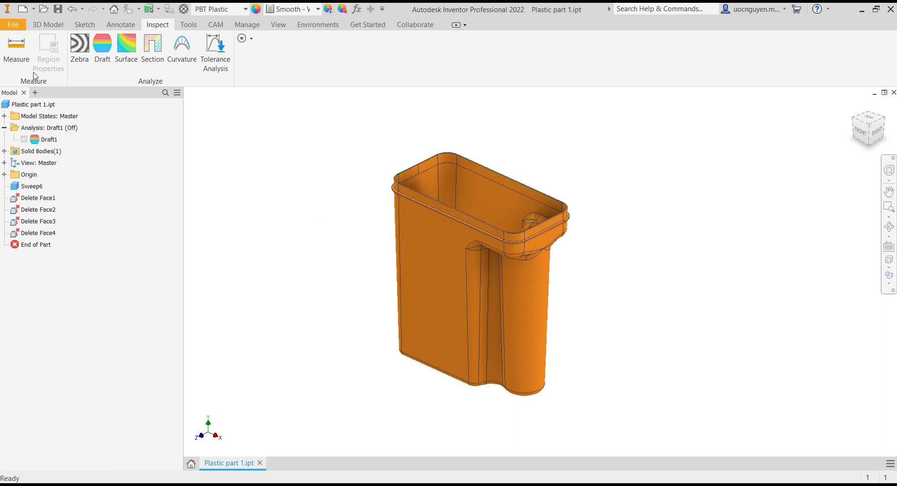
{"action": "left_click", "coordinate": [58, 13]}
- Create a new assembly from the metric Mold Design (mm).iam template
{"action": "left_click", "coordinate": [23, 9]}
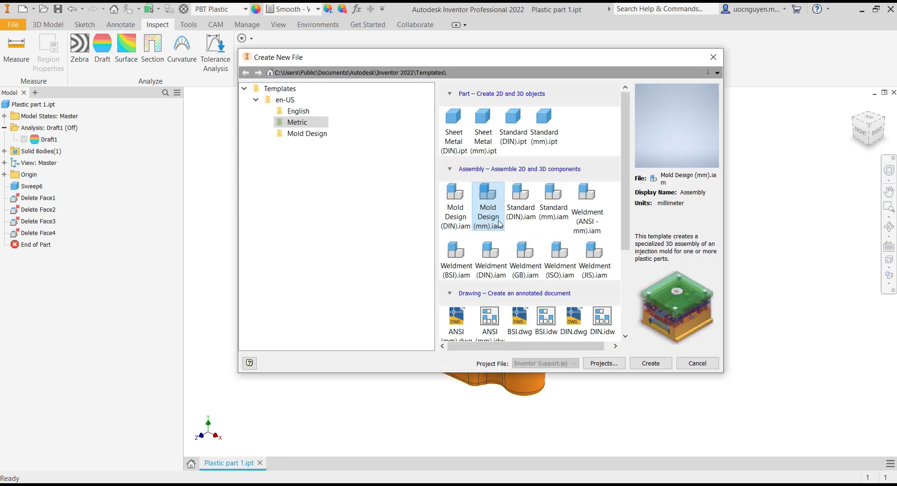
{"action": "left_click", "coordinate": [508, 208]}
{"action": "left_click", "coordinate": [493, 211]}
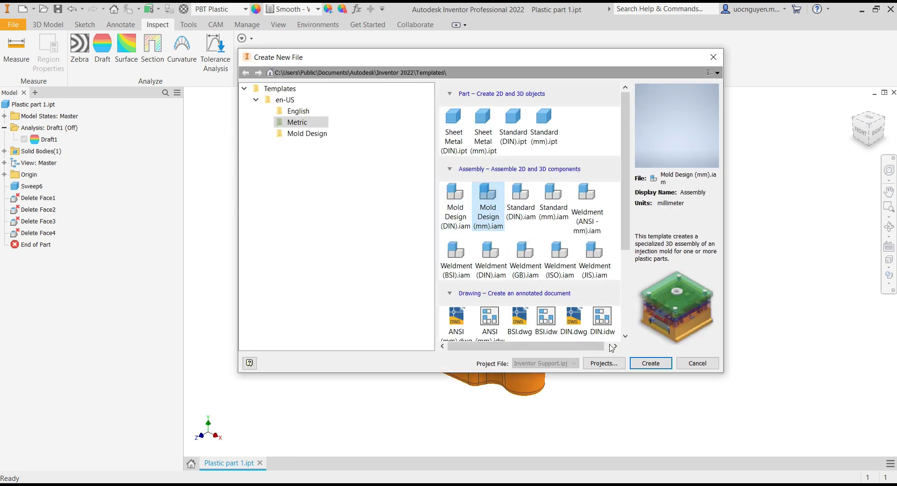
{"action": "left_click", "coordinate": [650, 363]}
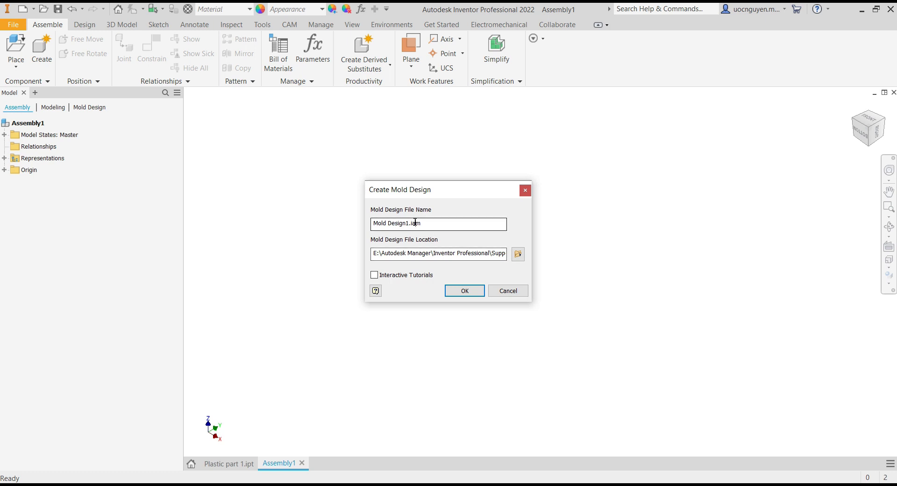
- Create the mold design file as Mold Design1.iam in the bottle folder
{"action": "left_click", "coordinate": [401, 223]}
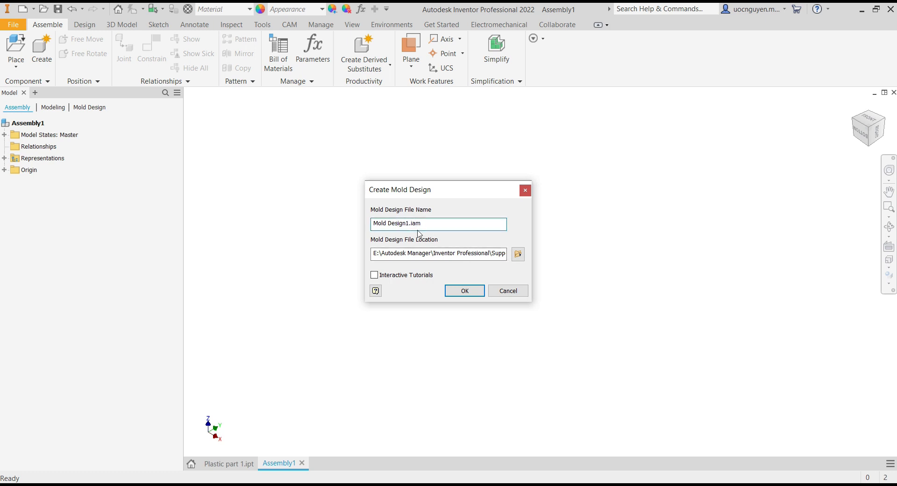
{"action": "left_click", "coordinate": [517, 254]}
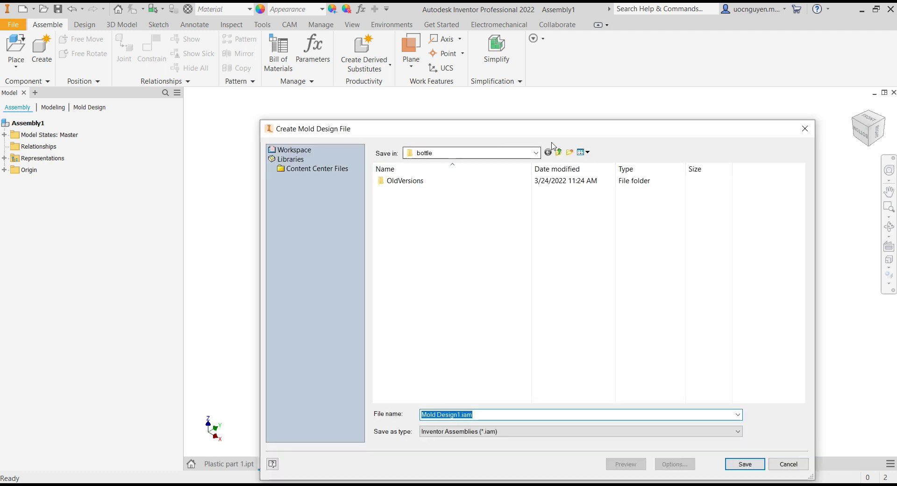
{"action": "left_click", "coordinate": [743, 464]}
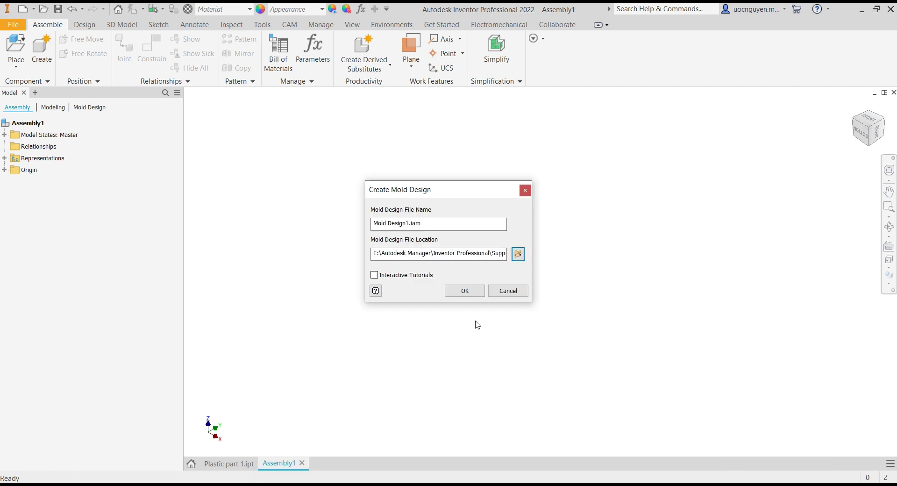
{"action": "left_click", "coordinate": [460, 292]}
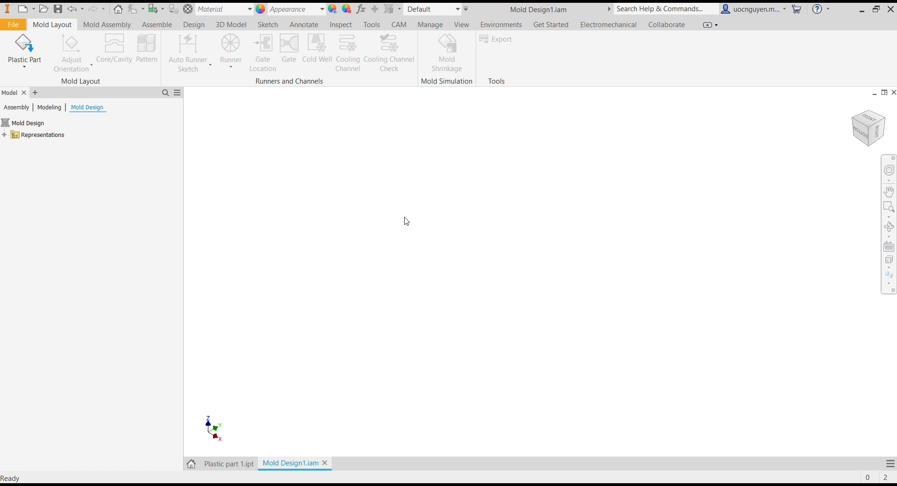
- Insert Plastic part 1.ipt from the bottle folder as the mold's plastic part and place it
{"action": "left_click", "coordinate": [32, 44]}
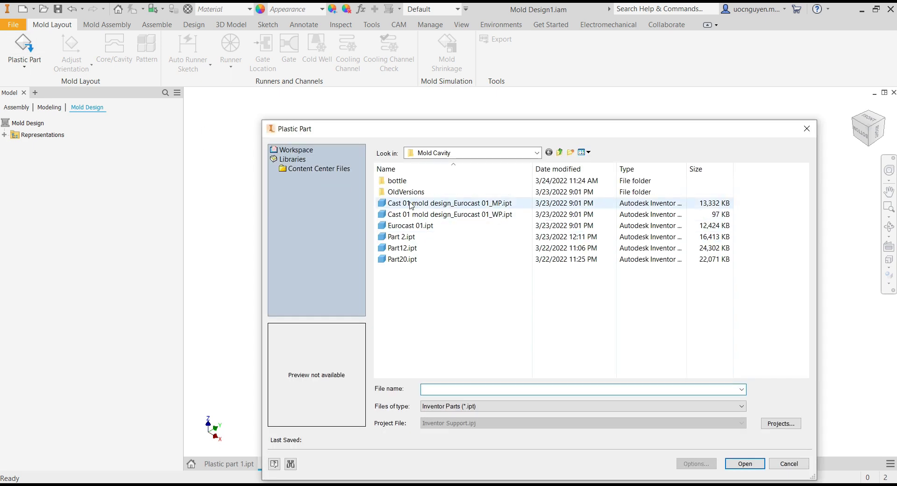
{"action": "double_click", "coordinate": [397, 180]}
{"action": "left_click", "coordinate": [421, 192]}
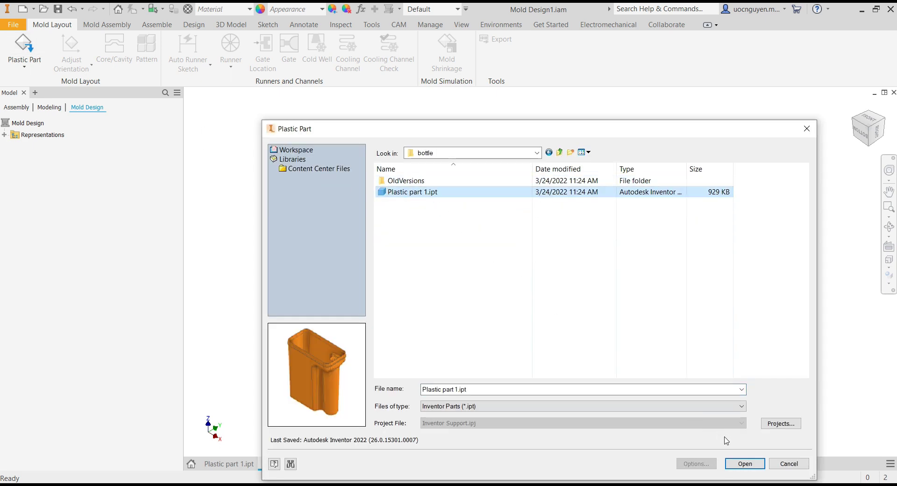
{"action": "left_click", "coordinate": [745, 463]}
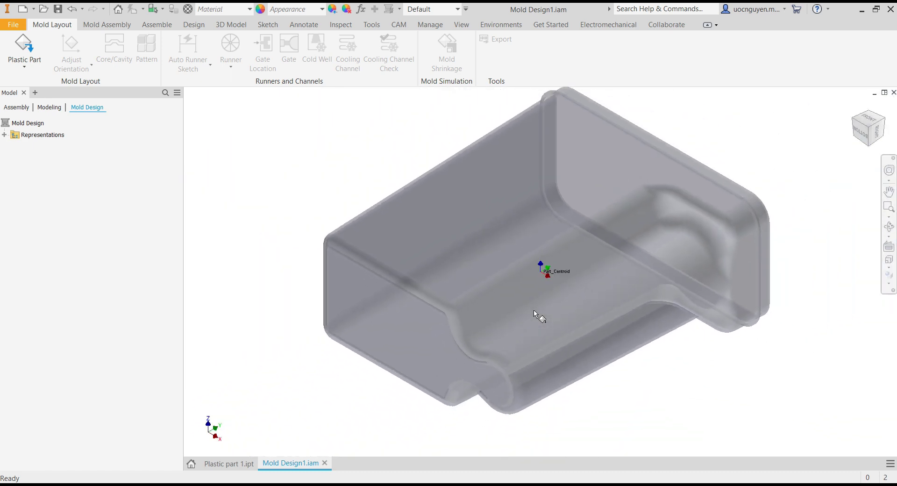
{"action": "left_click", "coordinate": [511, 286]}
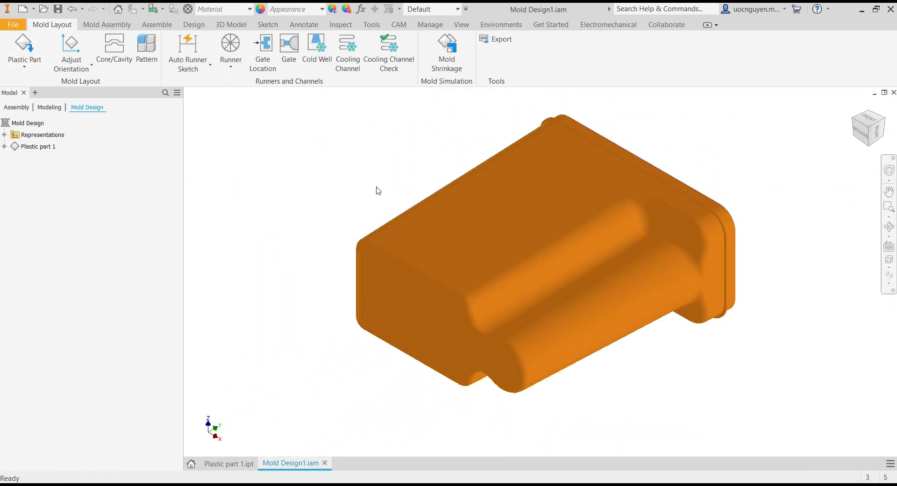
- Orient the view to show the container upright and change the visual style to Shaded with edges
{"action": "middle_click_drag", "start_coordinate": [391, 166], "coordinate": [342, 194], "text": "shift"}
{"action": "left_click", "coordinate": [889, 284]}
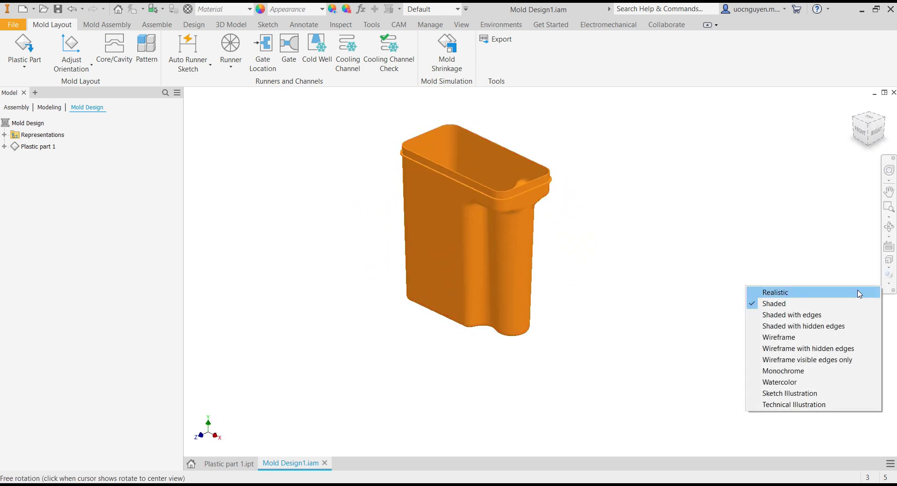
{"action": "left_click", "coordinate": [839, 316]}
- Adjust the plastic part's orientation by rotating it 90 degrees about the X axis
{"action": "middle_click_drag", "start_coordinate": [611, 236], "coordinate": [610, 264], "text": "shift"}
{"action": "left_click", "coordinate": [71, 51]}
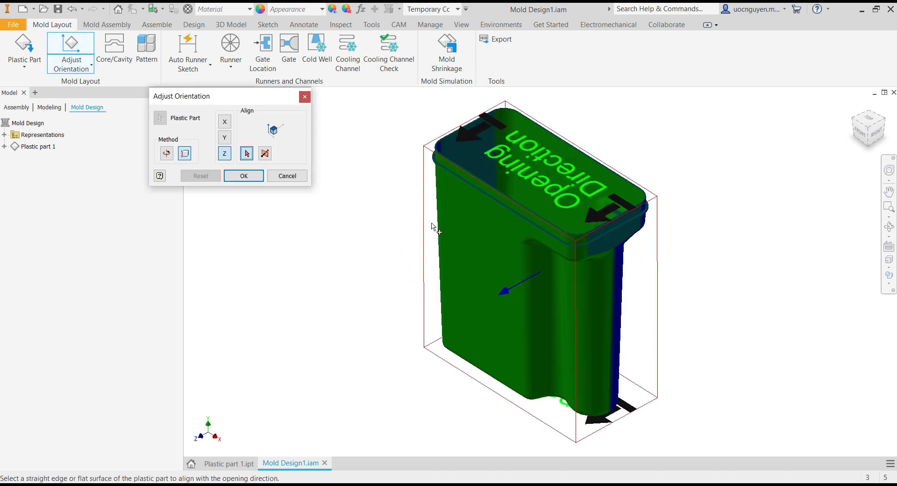
{"action": "scroll", "coordinate": [432, 228], "scroll_direction": "up", "scroll_amount": 3}
{"action": "left_click", "coordinate": [166, 153]}
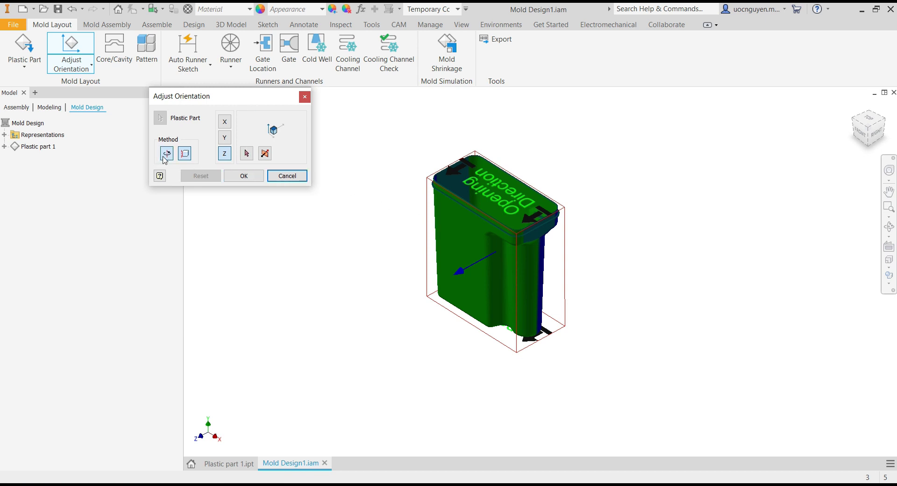
{"action": "left_click", "coordinate": [224, 121]}
{"action": "left_click_drag", "start_coordinate": [255, 154], "coordinate": [233, 159]}
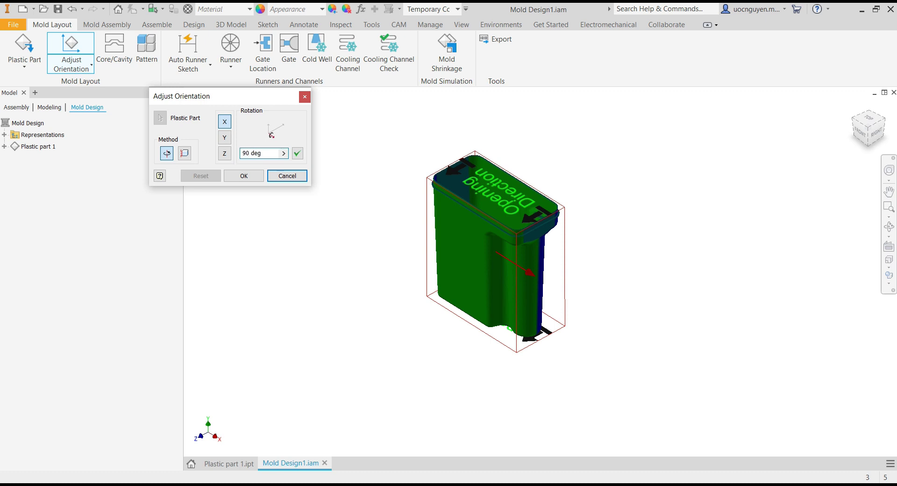
{"action": "type", "text": "90"}
{"action": "left_click", "coordinate": [301, 157]}
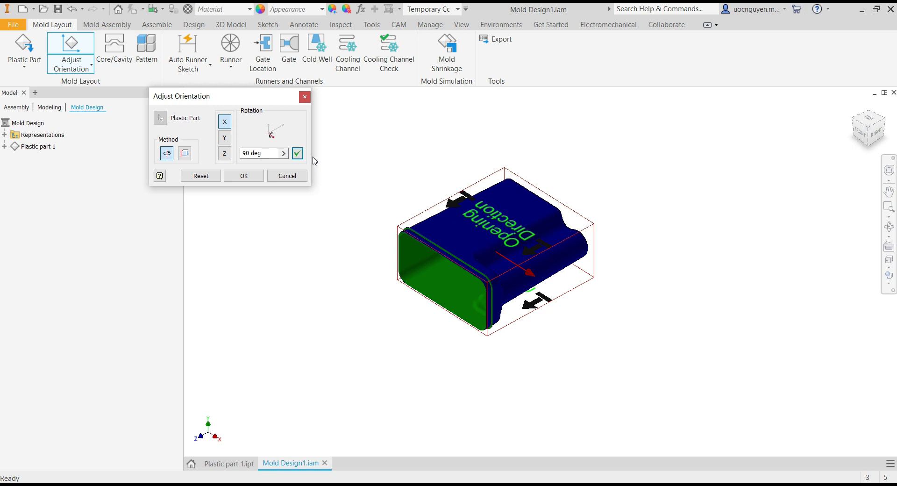
{"action": "mouse_move", "coordinate": [323, 217]}
{"action": "middle_mouse_down", "text": "shift"}
{"action": "mouse_move", "coordinate": [327, 268]}
{"action": "mouse_move", "coordinate": [366, 240]}
{"action": "mouse_move", "coordinate": [385, 197]}
{"action": "mouse_move", "coordinate": [344, 190]}
{"action": "mouse_move", "coordinate": [335, 205]}
{"action": "mouse_move", "coordinate": [359, 216]}
{"action": "mouse_move", "coordinate": [333, 205]}
{"action": "middle_mouse_up", "text": "shift"}
{"action": "left_click", "coordinate": [237, 177]}
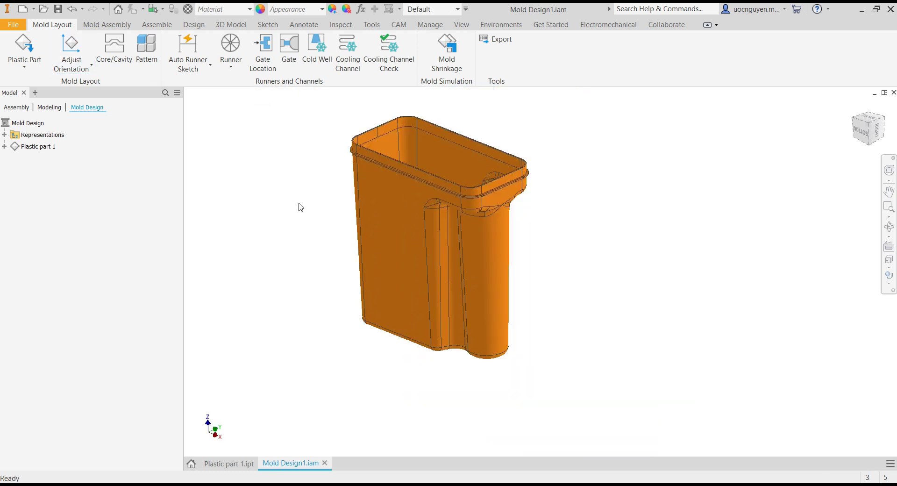
{"action": "mouse_move", "coordinate": [300, 206]}
{"action": "middle_mouse_down", "text": "shift"}
{"action": "mouse_move", "coordinate": [305, 196]}
{"action": "mouse_move", "coordinate": [295, 206]}
{"action": "middle_mouse_up", "text": "shift"}
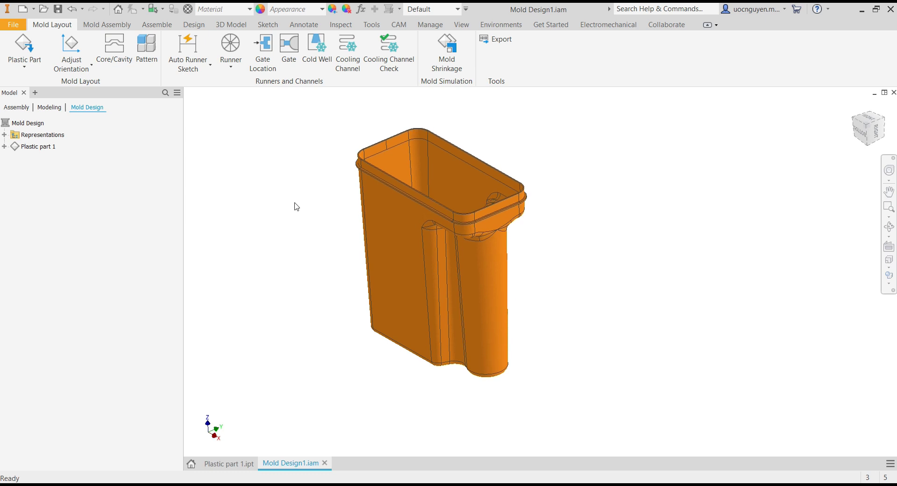
- Enter the Core/Cavity environment and set the rectangular workpiece's total size to 175 mm in Y and 380 mm in Z
{"action": "left_click", "coordinate": [114, 54]}
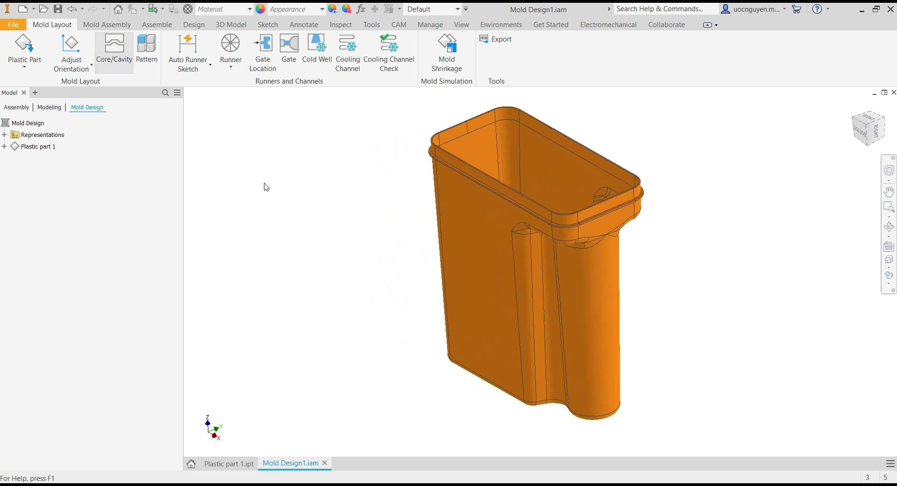
{"action": "middle_click_drag", "start_coordinate": [302, 200], "coordinate": [278, 202]}
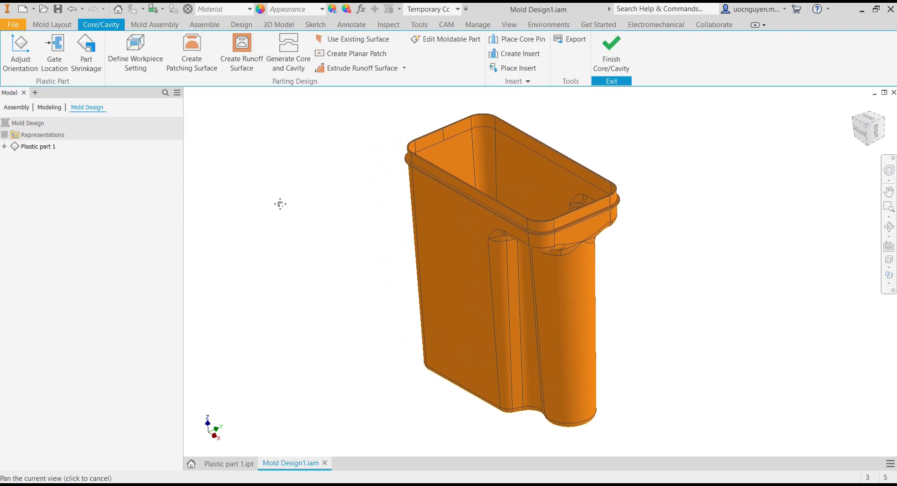
{"action": "left_click", "coordinate": [148, 62]}
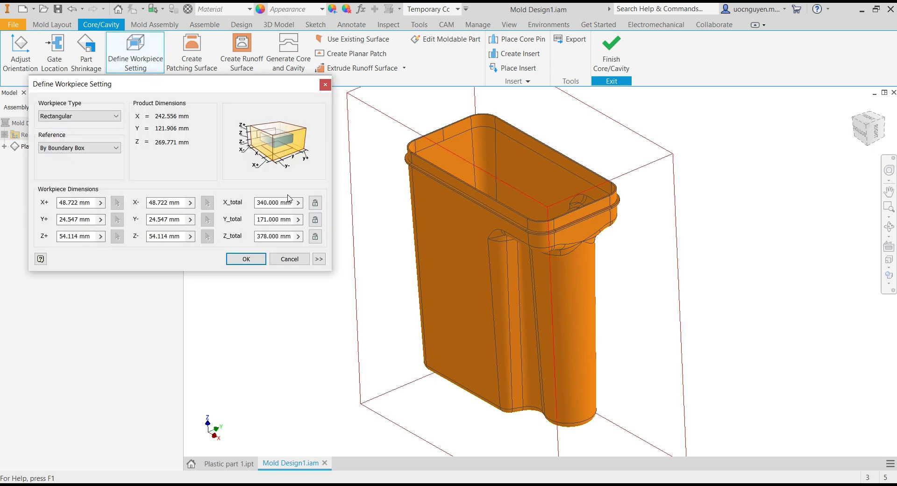
{"action": "left_click", "coordinate": [873, 125]}
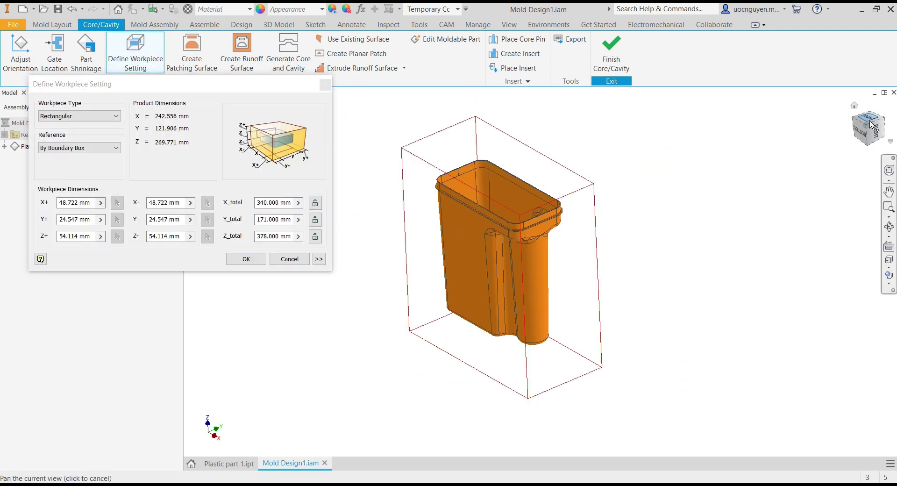
{"action": "left_click", "coordinate": [266, 202]}
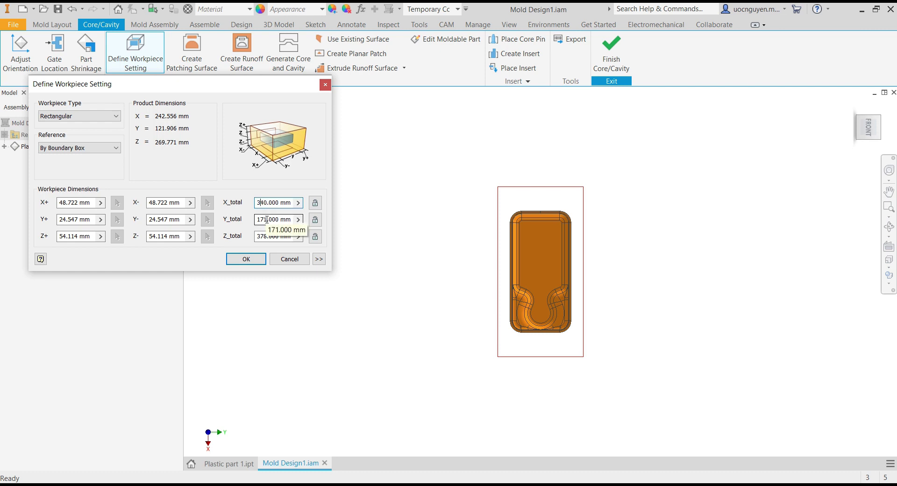
{"action": "left_click_drag", "start_coordinate": [267, 219], "coordinate": [248, 223]}
{"action": "type", "text": "175"}
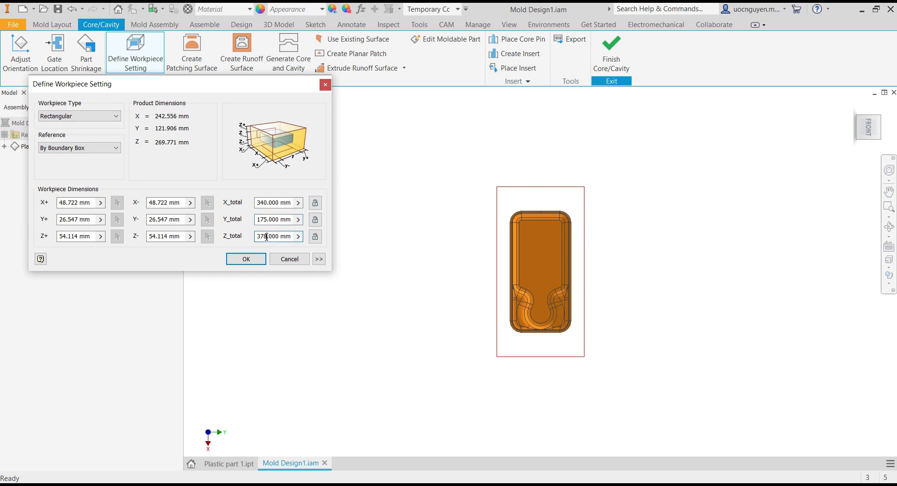
{"action": "type", "text": "380"}
{"action": "middle_click_drag", "start_coordinate": [449, 245], "coordinate": [478, 225], "text": "shift"}
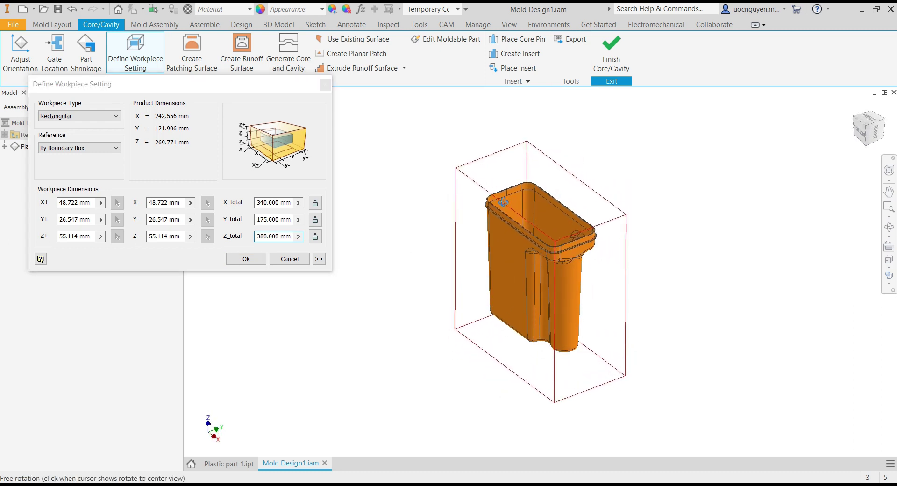
{"action": "middle_click_drag", "start_coordinate": [427, 182], "coordinate": [420, 196]}
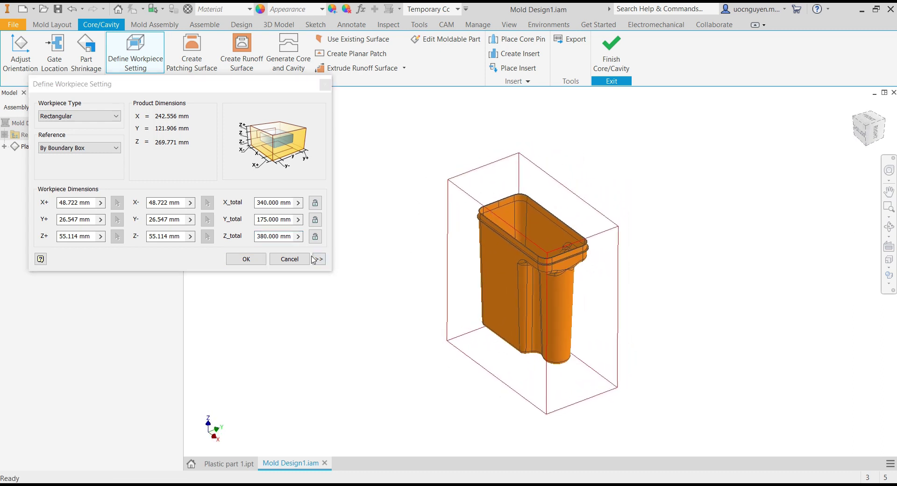
- Lock the workpiece's X, Y and Z total dimensions and create the workpiece around the container
{"action": "left_click", "coordinate": [315, 202]}
{"action": "left_click", "coordinate": [315, 220]}
{"action": "left_click", "coordinate": [315, 236]}
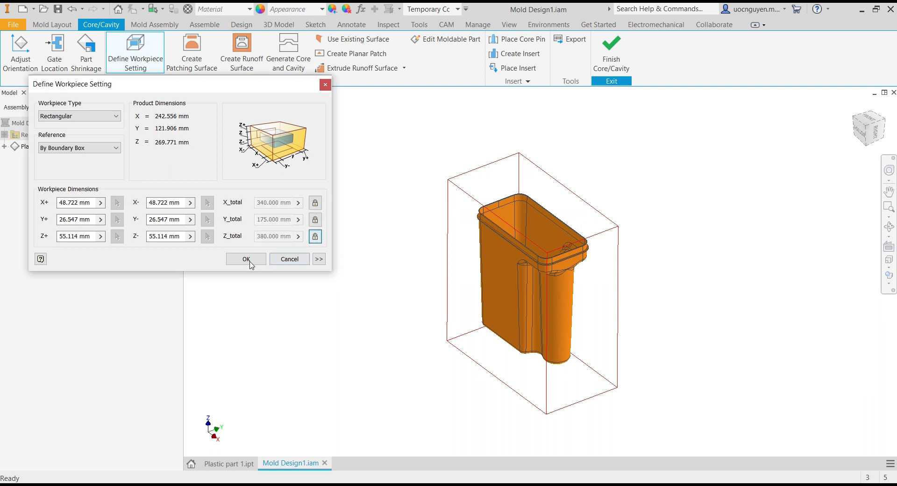
{"action": "left_click", "coordinate": [246, 259]}
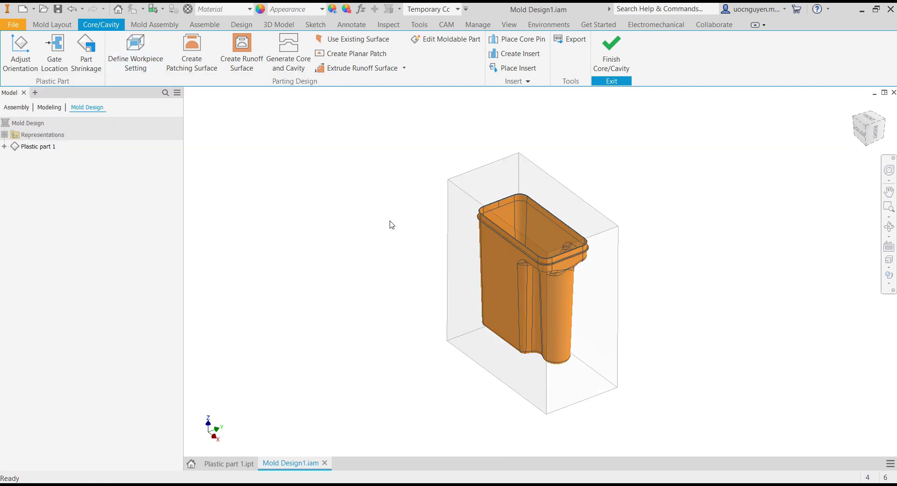
{"action": "middle_click_drag", "start_coordinate": [382, 222], "coordinate": [362, 220]}
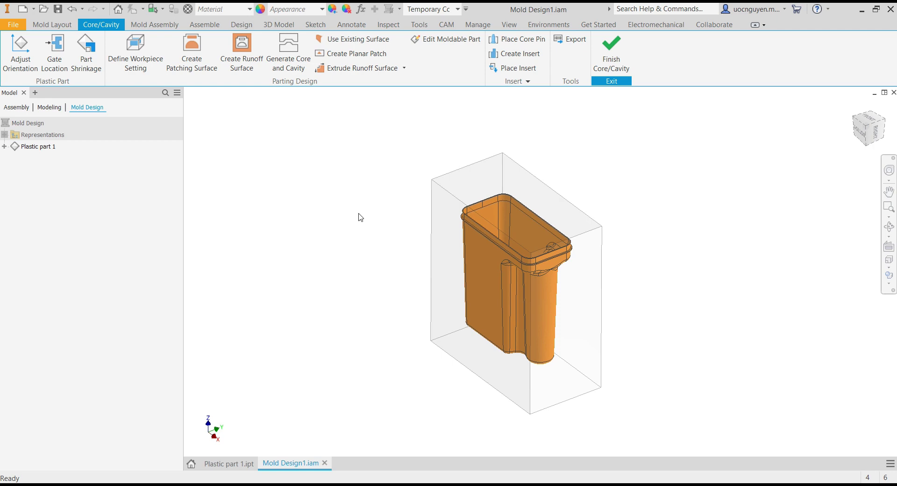
- Create the runoff surface from the automatically detected edges around the container's upper rim
{"action": "scroll", "coordinate": [485, 232], "scroll_direction": "up", "scroll_amount": 3}
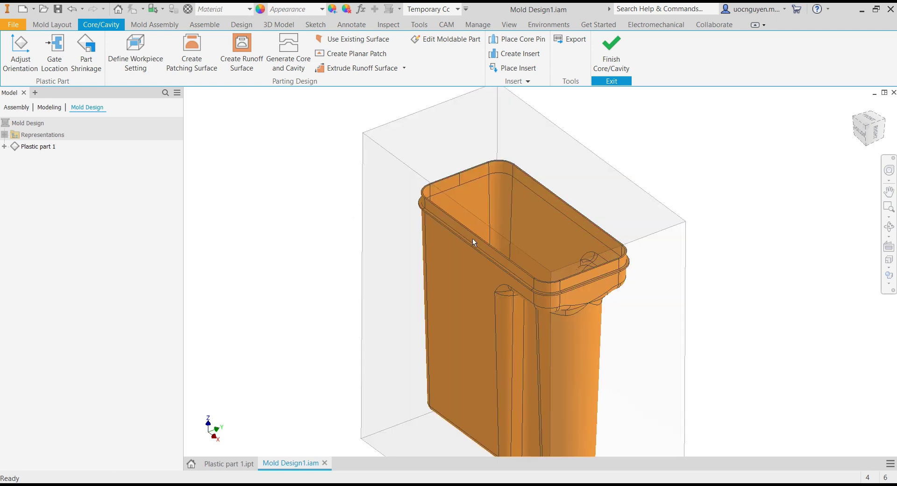
{"action": "scroll", "coordinate": [498, 270], "scroll_direction": "up", "scroll_amount": 5}
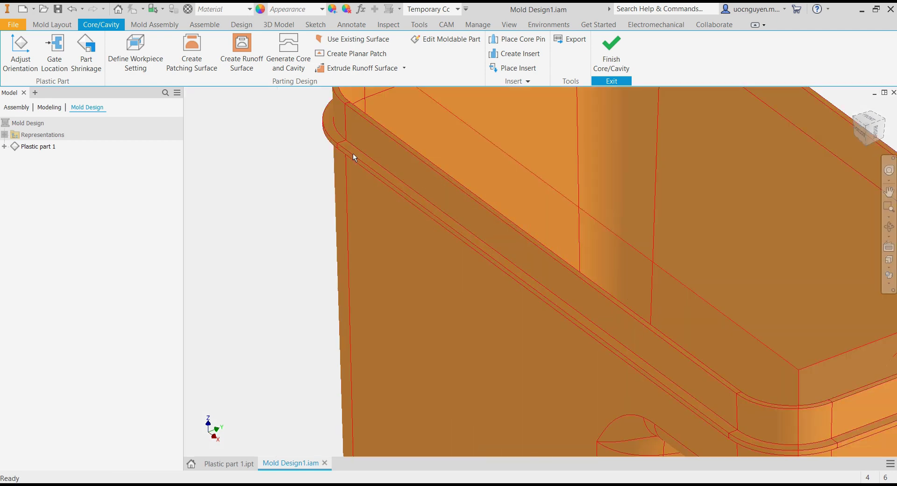
{"action": "scroll", "coordinate": [352, 154], "scroll_direction": "down", "scroll_amount": 8}
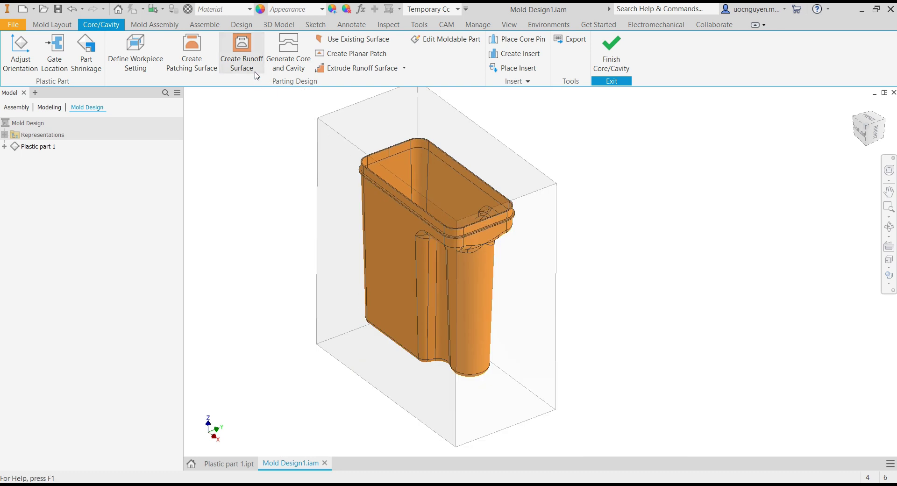
{"action": "left_click", "coordinate": [256, 76]}
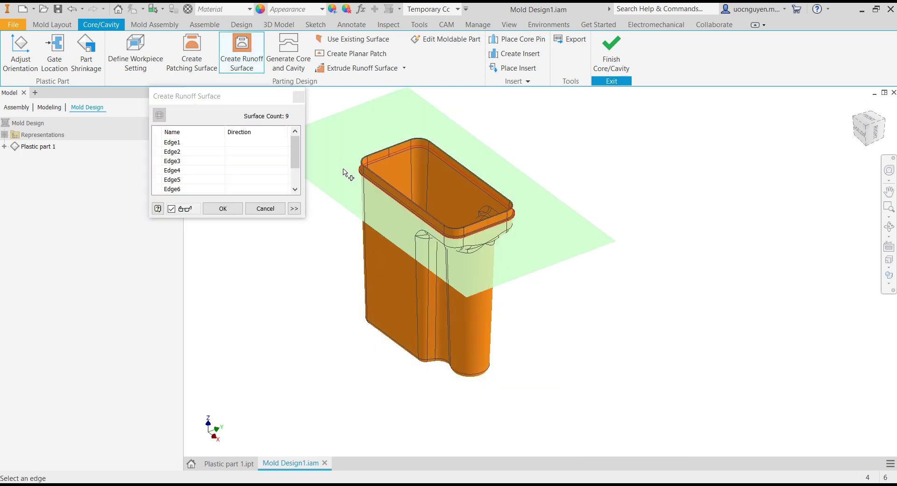
{"action": "scroll", "coordinate": [346, 173], "scroll_direction": "up", "scroll_amount": 5}
{"action": "scroll", "coordinate": [400, 194], "scroll_direction": "down", "scroll_amount": 4}
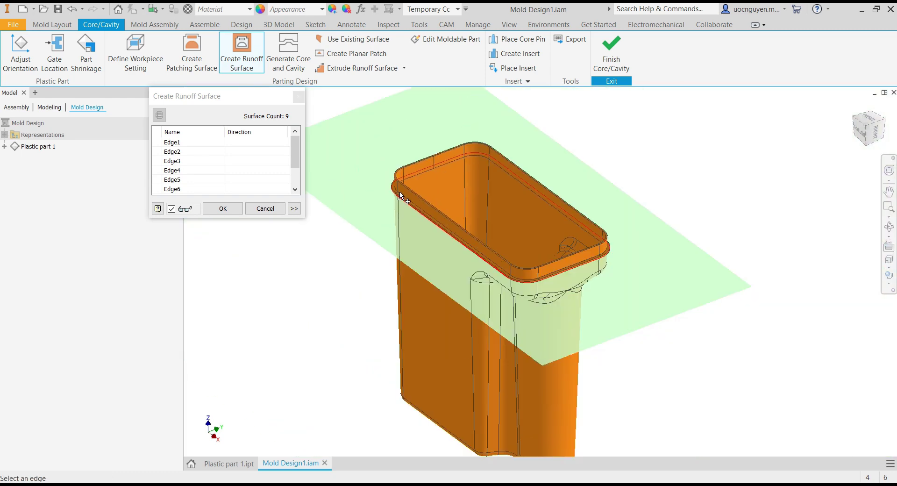
{"action": "mouse_move", "coordinate": [400, 194]}
{"action": "middle_mouse_down", "text": "shift"}
{"action": "mouse_move", "coordinate": [383, 168]}
{"action": "mouse_move", "coordinate": [394, 169]}
{"action": "mouse_move", "coordinate": [394, 201]}
{"action": "middle_mouse_up", "text": "shift"}
{"action": "scroll", "coordinate": [394, 203], "scroll_direction": "up", "scroll_amount": 5}
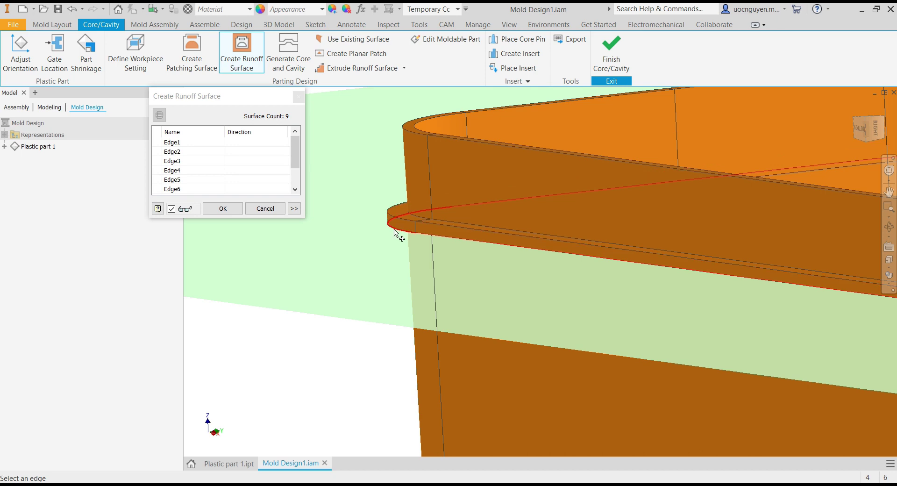
{"action": "scroll", "coordinate": [391, 195], "scroll_direction": "down", "scroll_amount": 6}
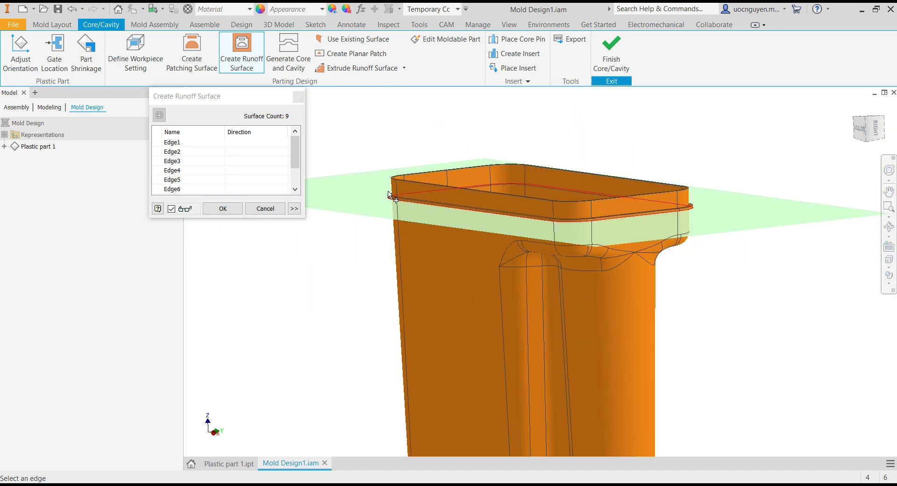
{"action": "mouse_move", "coordinate": [525, 194]}
{"action": "middle_mouse_down", "text": "shift"}
{"action": "mouse_move", "coordinate": [483, 179]}
{"action": "mouse_move", "coordinate": [504, 187]}
{"action": "mouse_move", "coordinate": [530, 221]}
{"action": "mouse_move", "coordinate": [527, 203]}
{"action": "middle_mouse_up", "text": "shift"}
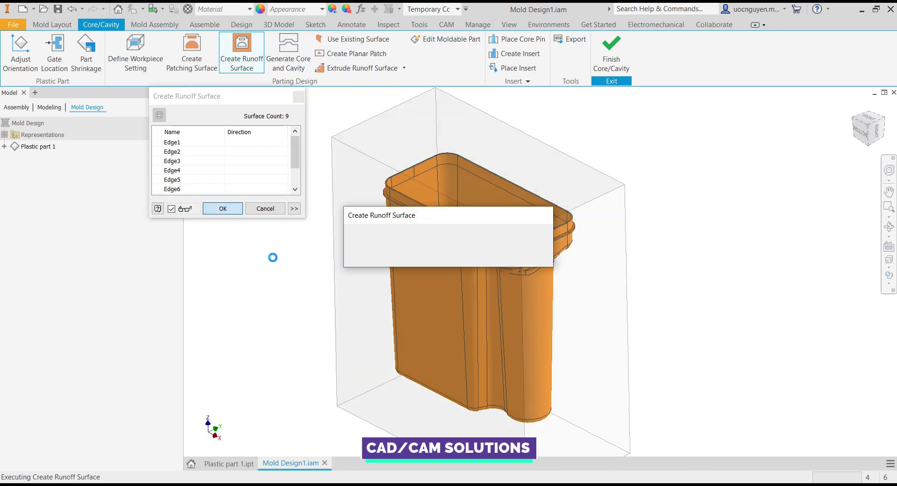
{"action": "scroll", "coordinate": [597, 244], "scroll_direction": "down", "scroll_amount": 3}
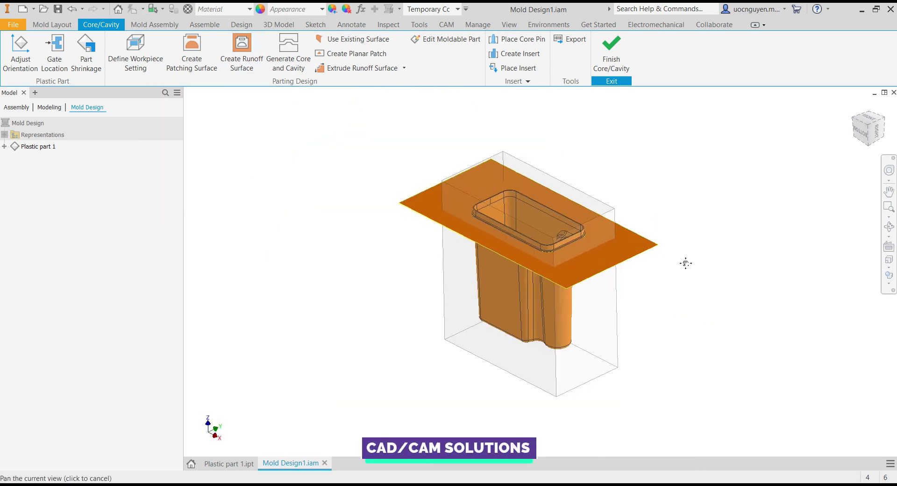
- Preview the core and cavity split and set the body separation to 39
{"action": "left_click", "coordinate": [296, 65]}
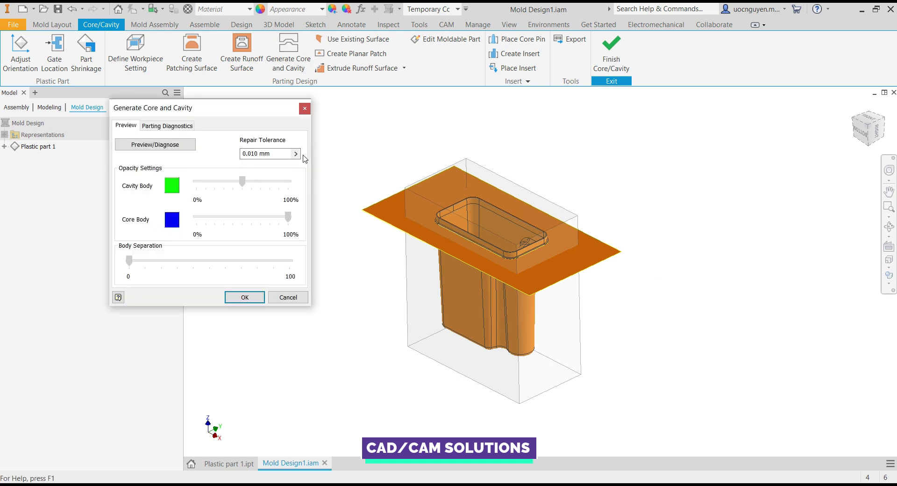
{"action": "left_click", "coordinate": [186, 148]}
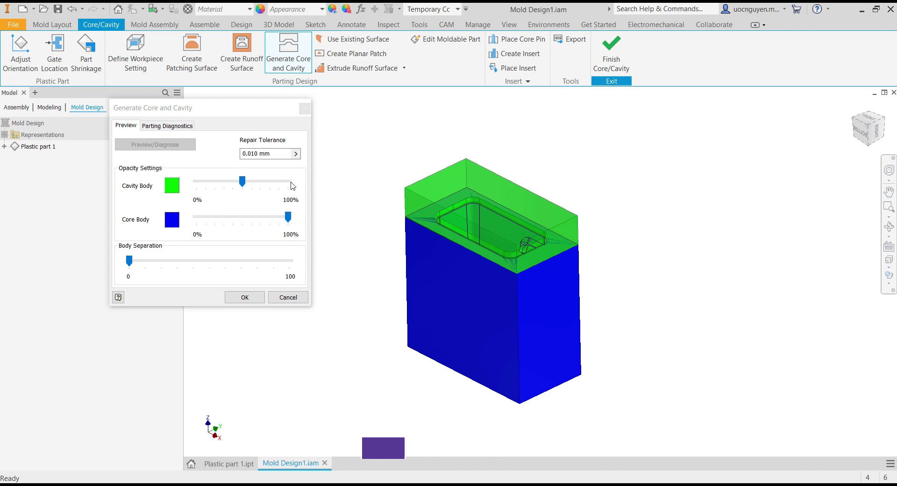
{"action": "left_click_drag", "start_coordinate": [129, 263], "coordinate": [192, 264]}
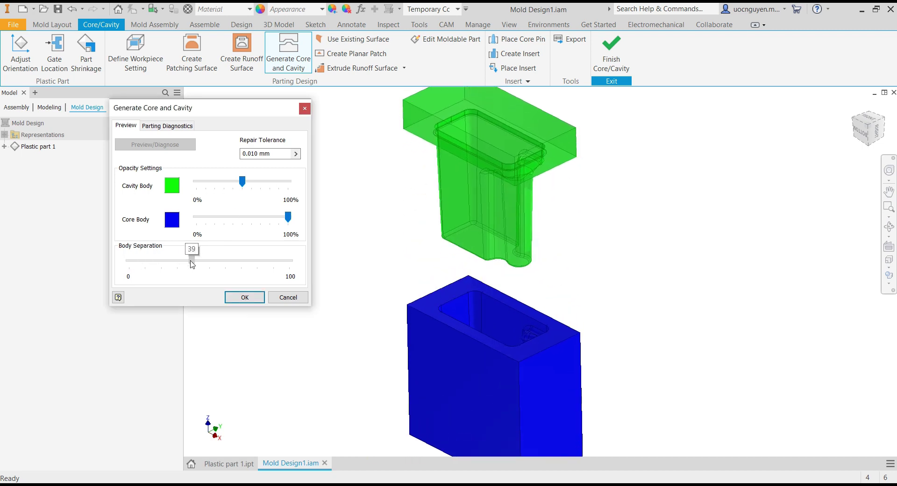
- Check the separated core and cavity preview from several sides and generate both bodies
{"action": "middle_click_drag", "start_coordinate": [461, 212], "coordinate": [439, 173], "text": "shift"}
{"action": "scroll", "coordinate": [423, 163], "scroll_direction": "down", "scroll_amount": 6}
{"action": "scroll", "coordinate": [423, 164], "scroll_direction": "up", "scroll_amount": 7}
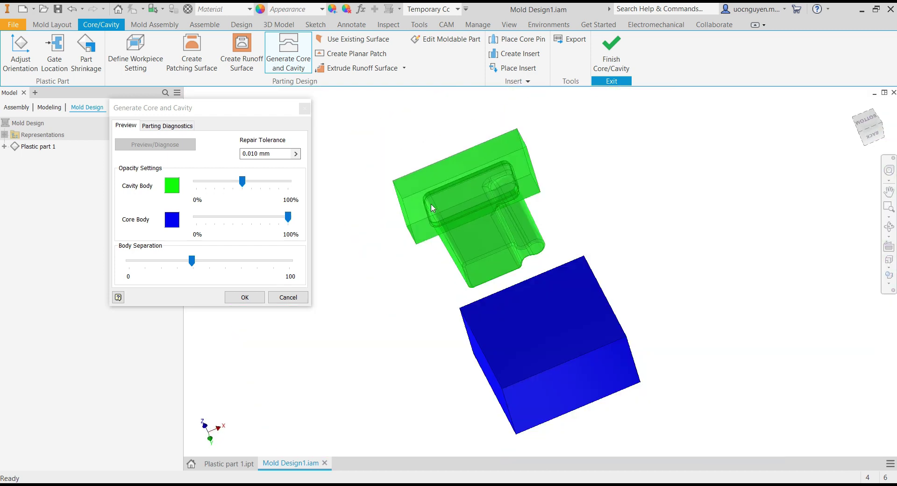
{"action": "middle_click_drag", "start_coordinate": [500, 216], "coordinate": [491, 301], "text": "shift"}
{"action": "scroll", "coordinate": [523, 310], "scroll_direction": "down", "scroll_amount": 5}
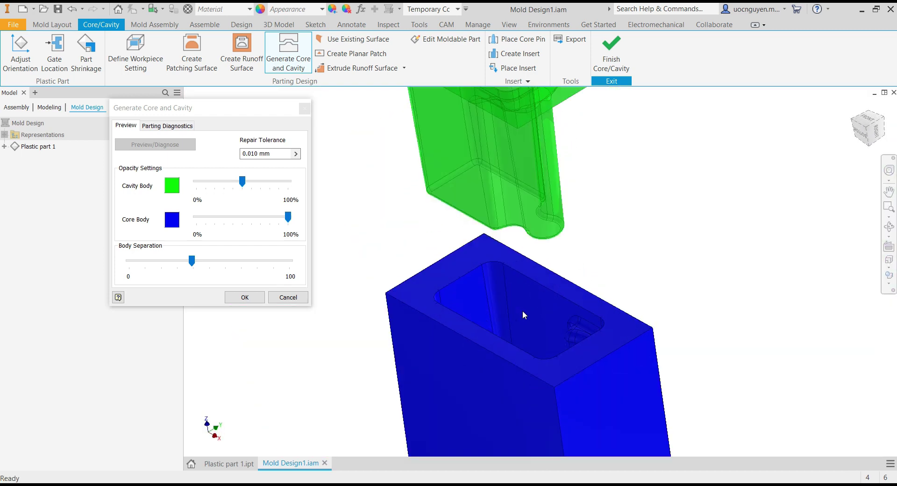
{"action": "middle_click_drag", "start_coordinate": [523, 270], "coordinate": [468, 263], "text": "shift"}
{"action": "scroll", "coordinate": [502, 278], "scroll_direction": "down", "scroll_amount": 3}
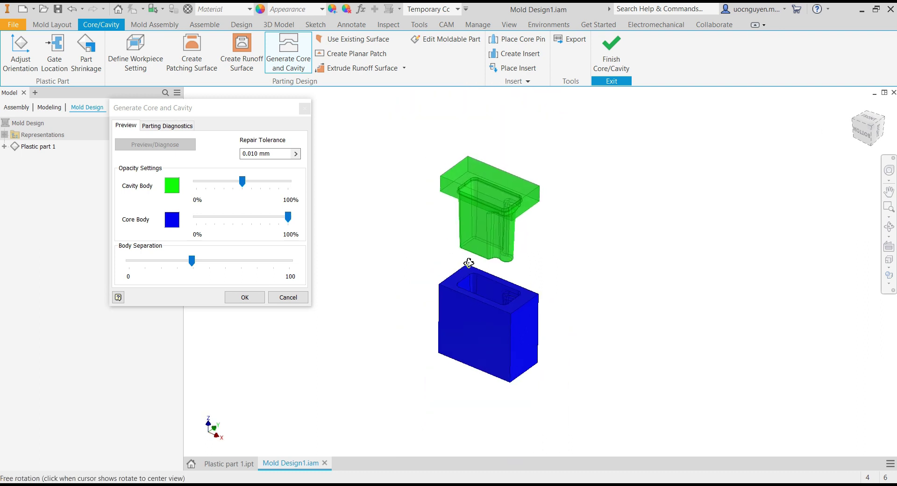
{"action": "left_click", "coordinate": [264, 298]}
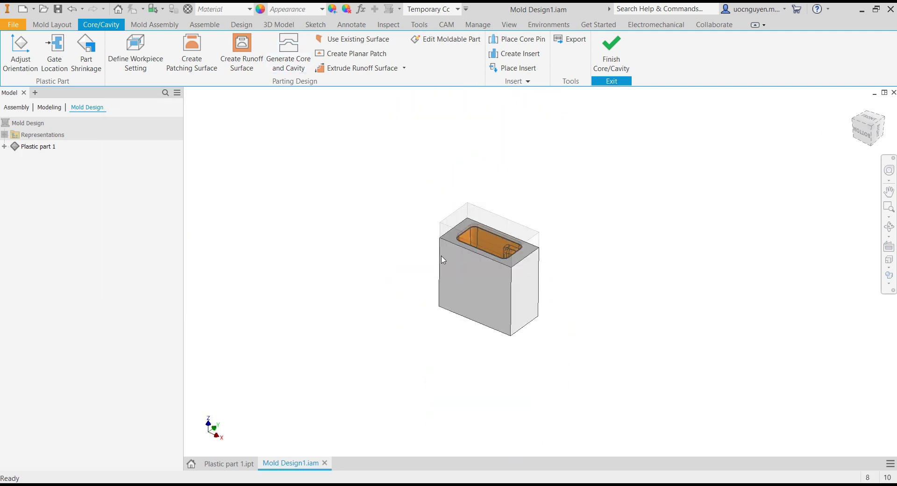
- Open the Core file listed under Plastic part 1's Core Cavity node
{"action": "scroll", "coordinate": [484, 239], "scroll_direction": "up", "scroll_amount": 5}
{"action": "scroll", "coordinate": [472, 239], "scroll_direction": "down", "scroll_amount": 3}
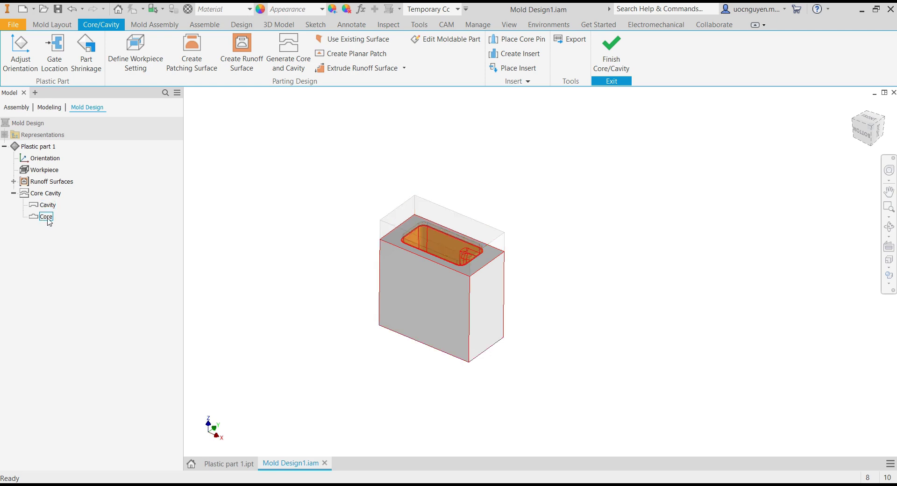
{"action": "right_click", "coordinate": [48, 221]}
{"action": "left_click", "coordinate": [70, 249]}
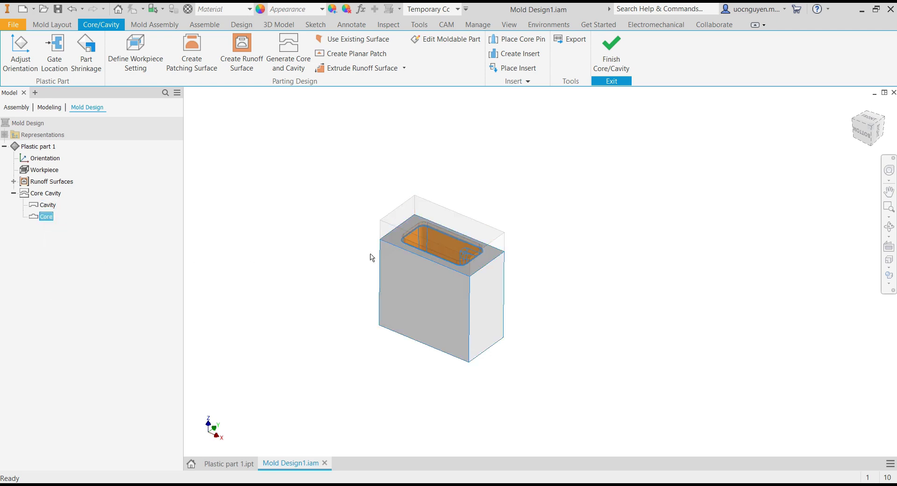
- Examine the core block's pocket, its rim edge and corner from an isometric view
{"action": "key", "text": "F4"}
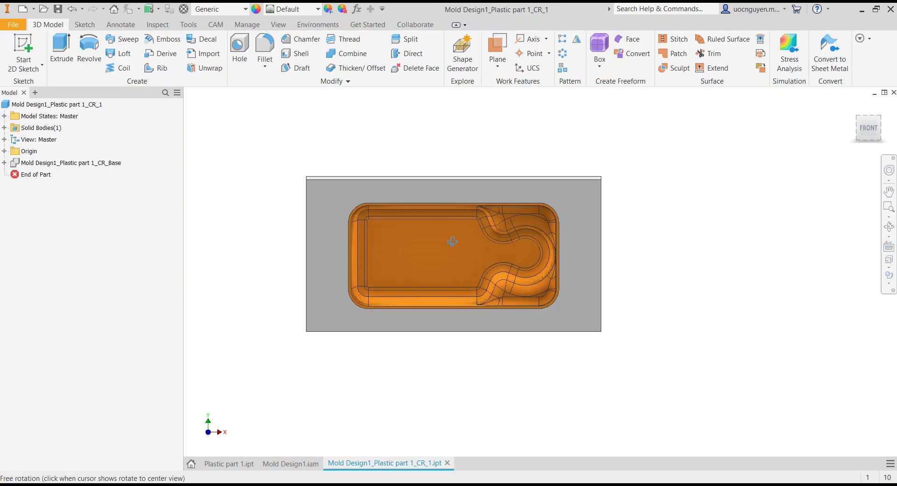
{"action": "left_click_drag", "start_coordinate": [453, 243], "coordinate": [467, 200]}
{"action": "middle_click_drag", "start_coordinate": [466, 200], "coordinate": [437, 184], "text": "shift"}
{"action": "scroll", "coordinate": [301, 140], "scroll_direction": "up", "scroll_amount": 8}
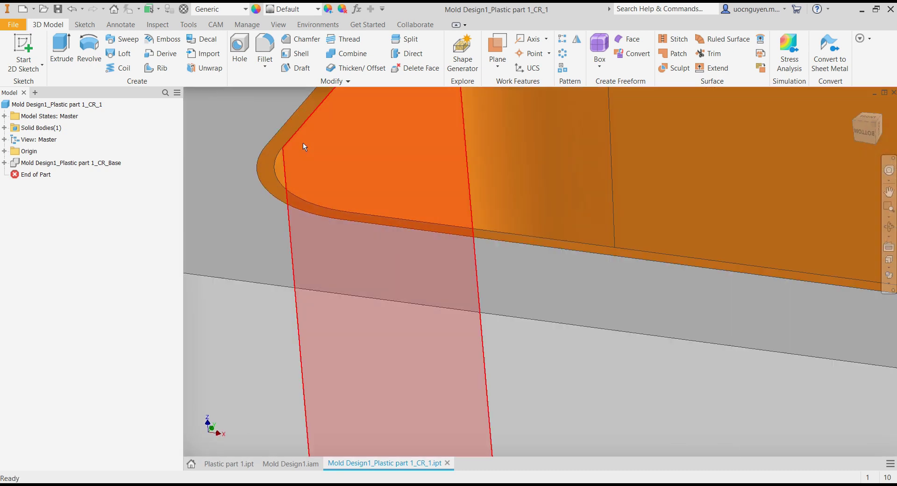
{"action": "middle_click_drag", "start_coordinate": [293, 168], "coordinate": [292, 208]}
{"action": "scroll", "coordinate": [293, 207], "scroll_direction": "down", "scroll_amount": 8}
{"action": "key", "text": "F4"}
{"action": "left_click_drag", "start_coordinate": [348, 220], "coordinate": [455, 232]}
{"action": "key", "text": "Escape"}
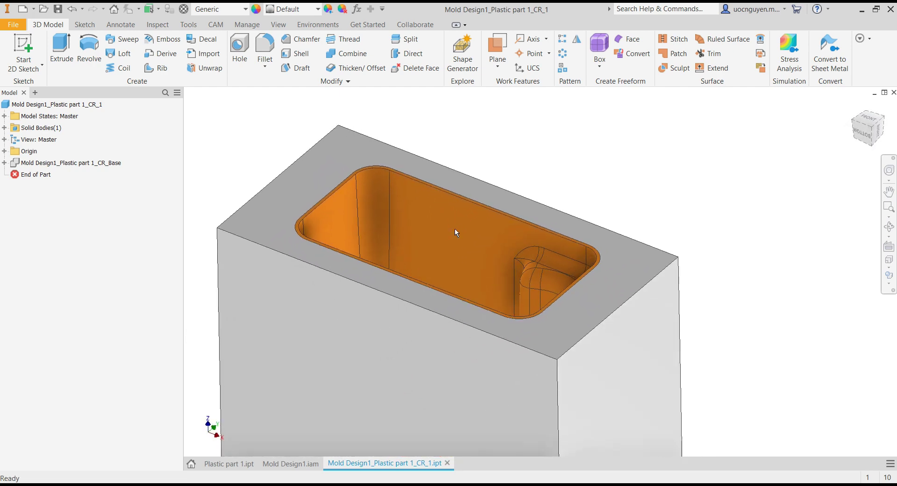
- Return to Mold Design1.iam and open the Cavity file listed under Plastic part 1's Core Cavity node
{"action": "left_click", "coordinate": [299, 464]}
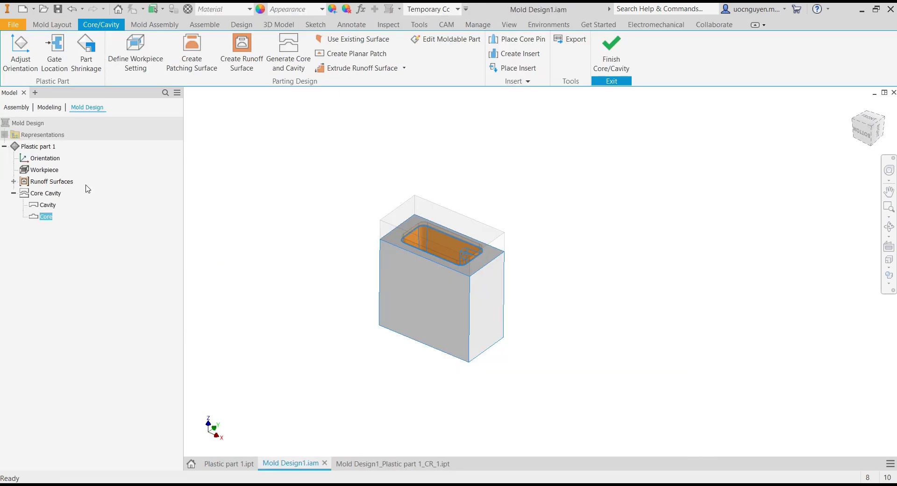
{"action": "right_click", "coordinate": [48, 204]}
{"action": "left_click", "coordinate": [78, 234]}
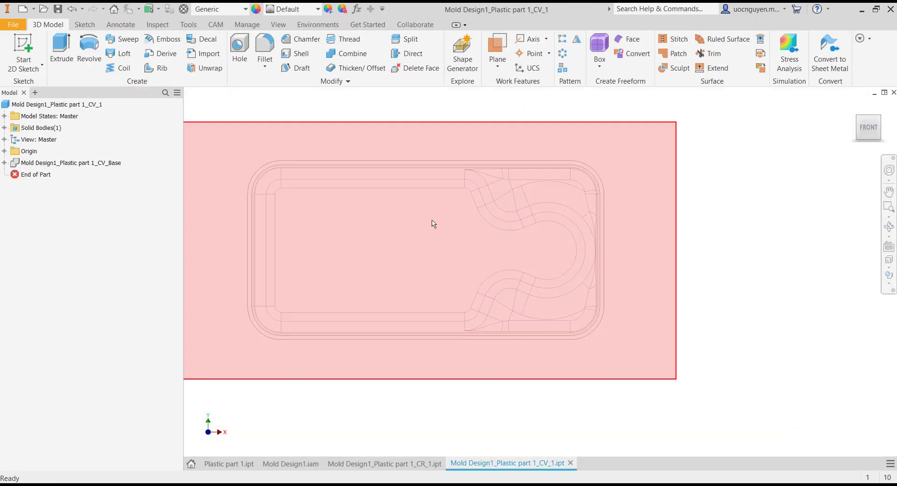
- Examine the transparent cavity body from the side and around the rim where the raised form meets the base block
{"action": "middle_click_drag", "start_coordinate": [434, 223], "coordinate": [477, 228], "text": "shift"}
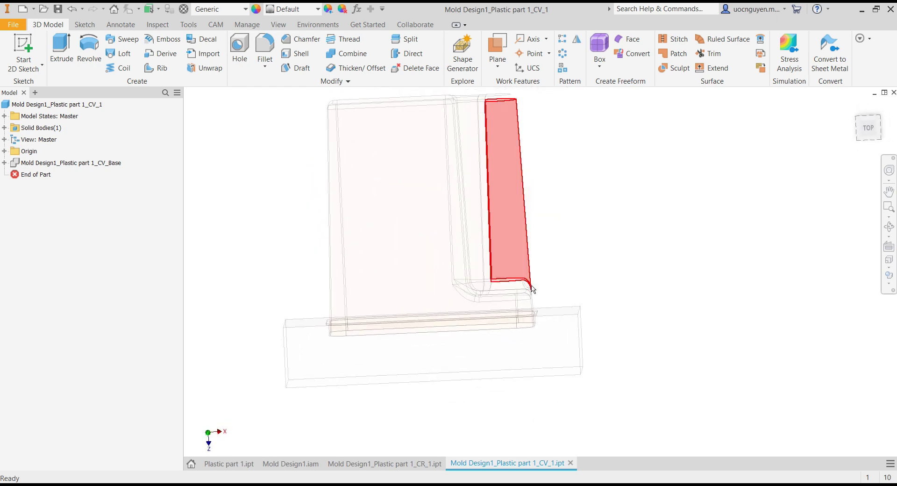
{"action": "scroll", "coordinate": [533, 289], "scroll_direction": "down", "scroll_amount": 5}
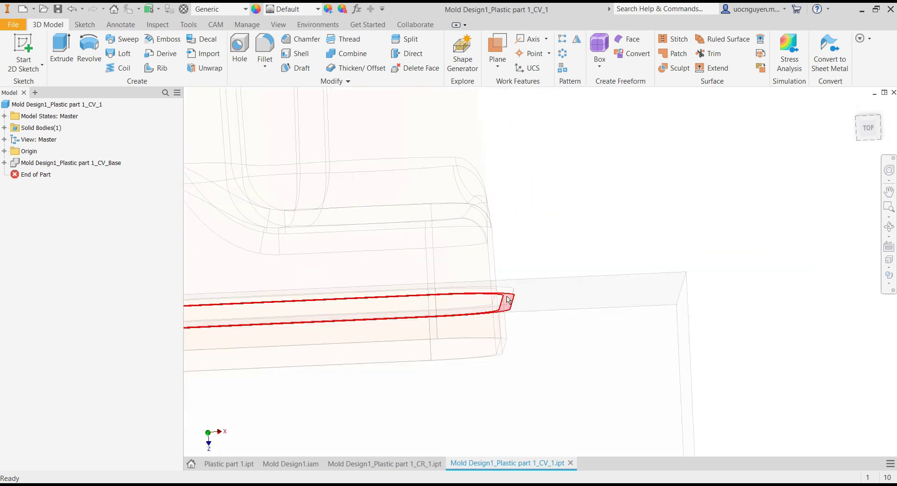
{"action": "middle_click_drag", "start_coordinate": [516, 277], "coordinate": [504, 295], "text": "shift"}
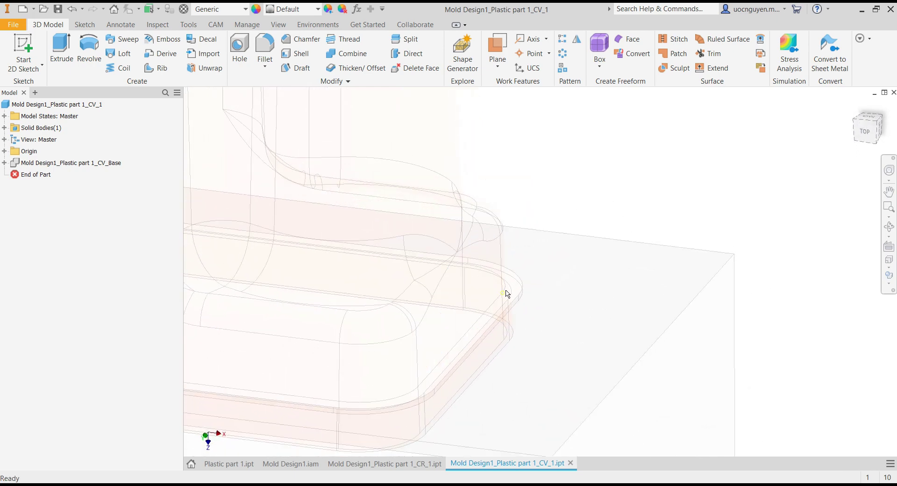
{"action": "middle_click_drag", "start_coordinate": [503, 262], "coordinate": [544, 253]}
{"action": "scroll", "coordinate": [546, 252], "scroll_direction": "up", "scroll_amount": 3}
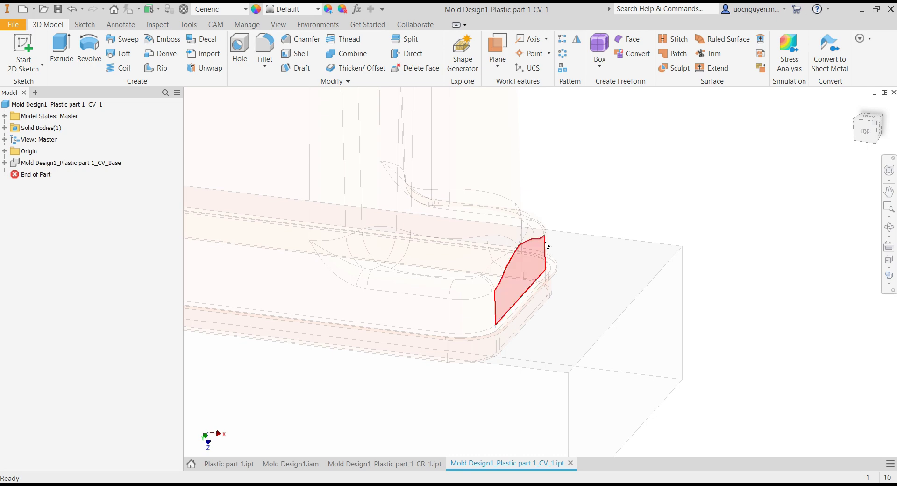
{"action": "scroll", "coordinate": [550, 246], "scroll_direction": "up", "scroll_amount": 5}
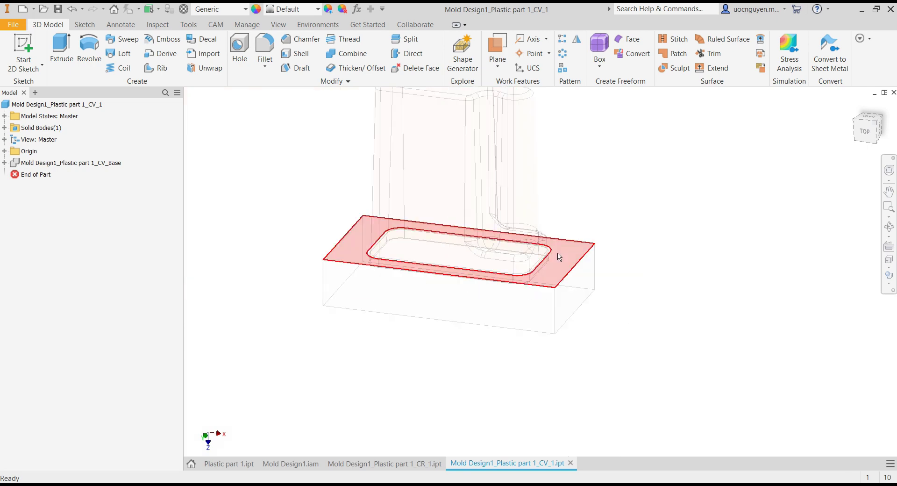
{"action": "scroll", "coordinate": [551, 260], "scroll_direction": "down", "scroll_amount": 4}
{"action": "scroll", "coordinate": [423, 244], "scroll_direction": "up", "scroll_amount": 4}
{"action": "middle_click_drag", "start_coordinate": [427, 198], "coordinate": [462, 269]}
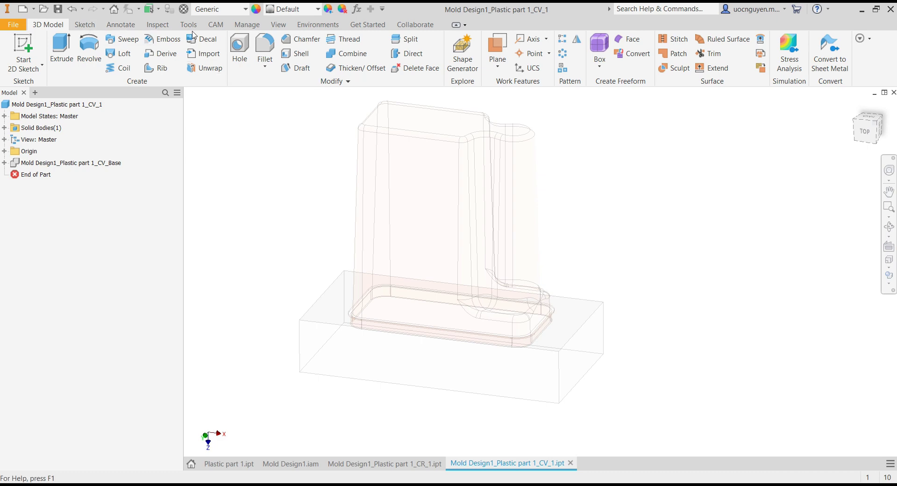
- Assign the Steel, Alloy material to the cavity part
{"action": "left_click", "coordinate": [220, 9]}
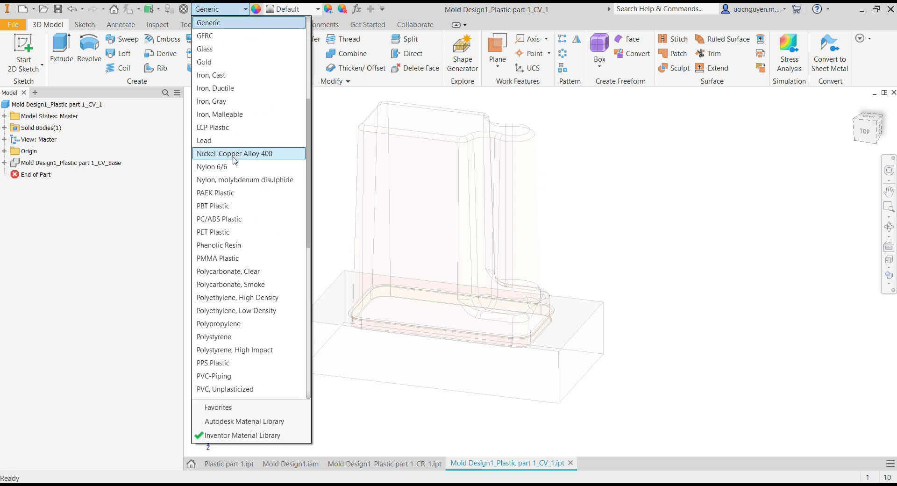
{"action": "scroll", "coordinate": [225, 242], "scroll_direction": "down", "scroll_amount": 3}
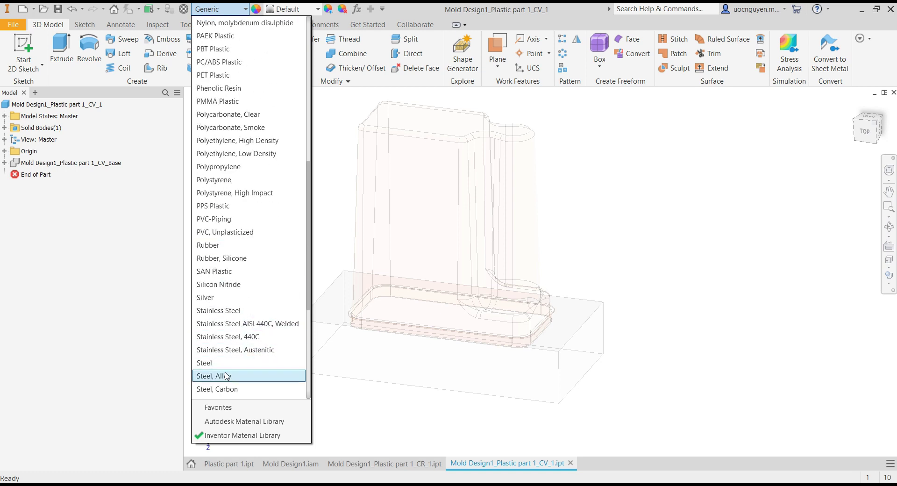
{"action": "left_click", "coordinate": [226, 376]}
- Inspect the groove around the foot of the steel cavity part's raised form from several sides
{"action": "middle_click_drag", "start_coordinate": [563, 318], "coordinate": [541, 282]}
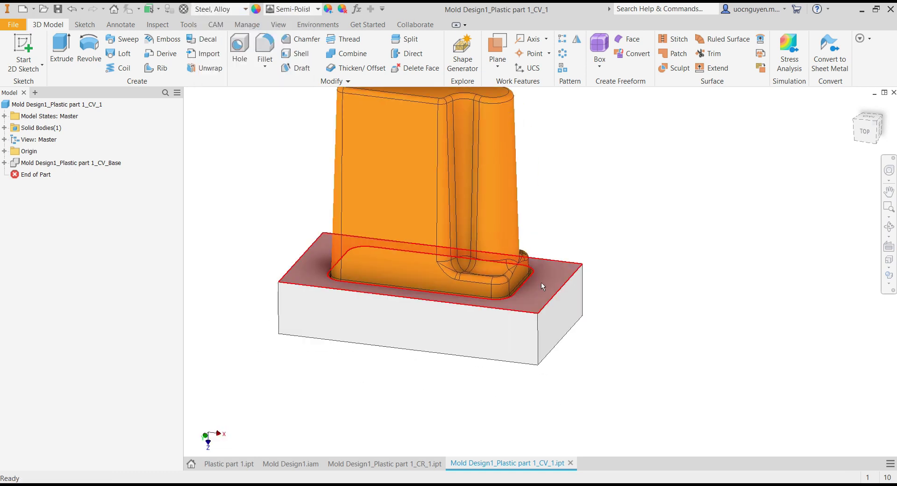
{"action": "scroll", "coordinate": [537, 282], "scroll_direction": "up", "scroll_amount": 5}
{"action": "mouse_move", "coordinate": [525, 246]}
{"action": "middle_mouse_down", "text": "shift"}
{"action": "mouse_move", "coordinate": [545, 252]}
{"action": "mouse_move", "coordinate": [529, 262]}
{"action": "mouse_move", "coordinate": [529, 276]}
{"action": "mouse_move", "coordinate": [533, 242]}
{"action": "middle_mouse_up", "text": "shift"}
{"action": "scroll", "coordinate": [512, 248], "scroll_direction": "up", "scroll_amount": 4}
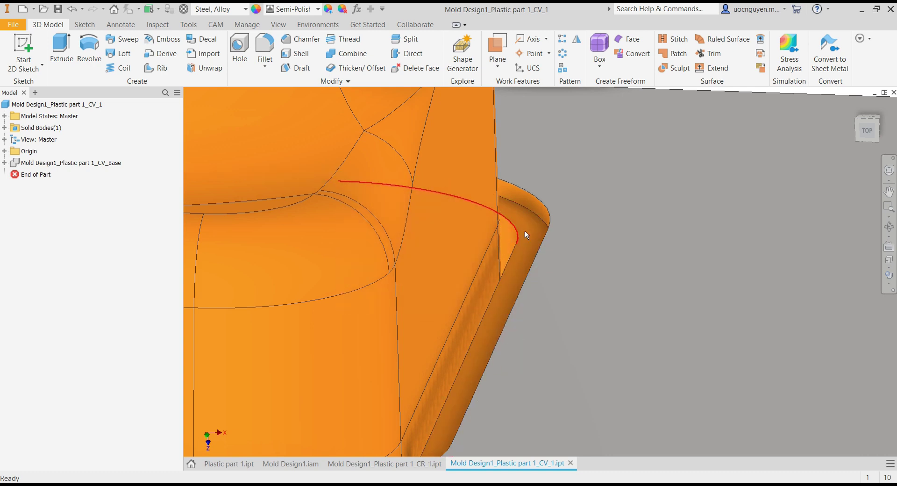
{"action": "scroll", "coordinate": [541, 237], "scroll_direction": "down", "scroll_amount": 5}
{"action": "middle_click_drag", "start_coordinate": [426, 243], "coordinate": [402, 264]}
{"action": "scroll", "coordinate": [395, 262], "scroll_direction": "up", "scroll_amount": 5}
{"action": "scroll", "coordinate": [401, 263], "scroll_direction": "down", "scroll_amount": 6}
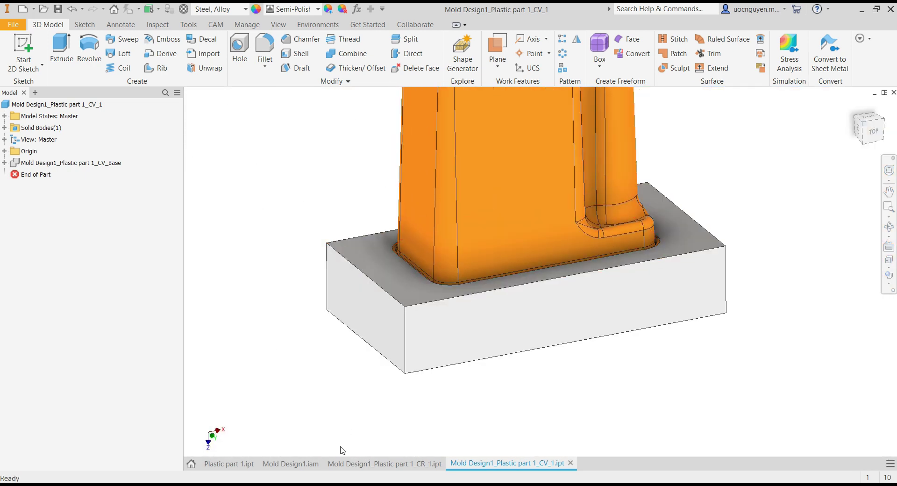
- Delete the Core Cavity node of Plastic part 1 in Mold Design1.iam
{"action": "left_click", "coordinate": [290, 463]}
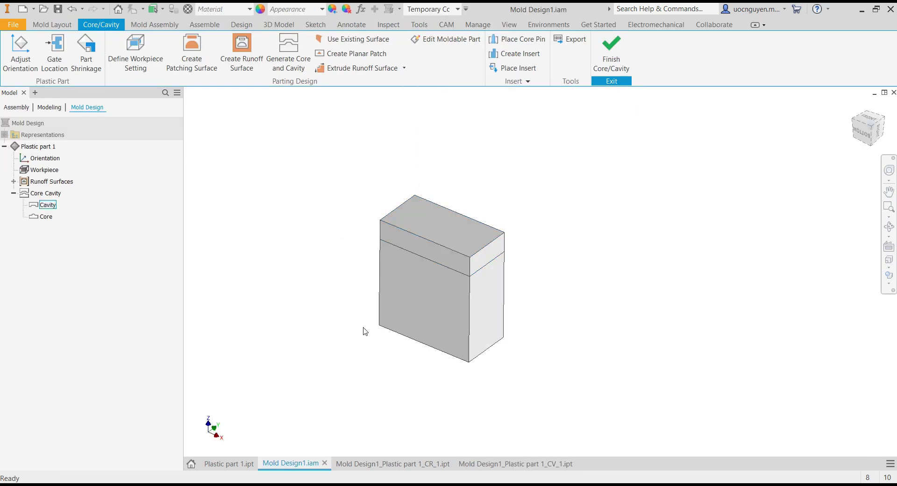
{"action": "right_click", "coordinate": [47, 205]}
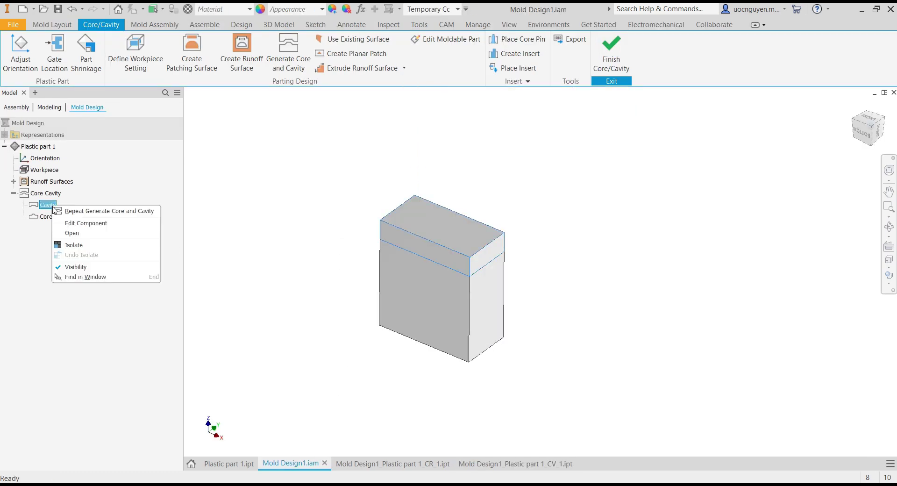
{"action": "left_click", "coordinate": [271, 202]}
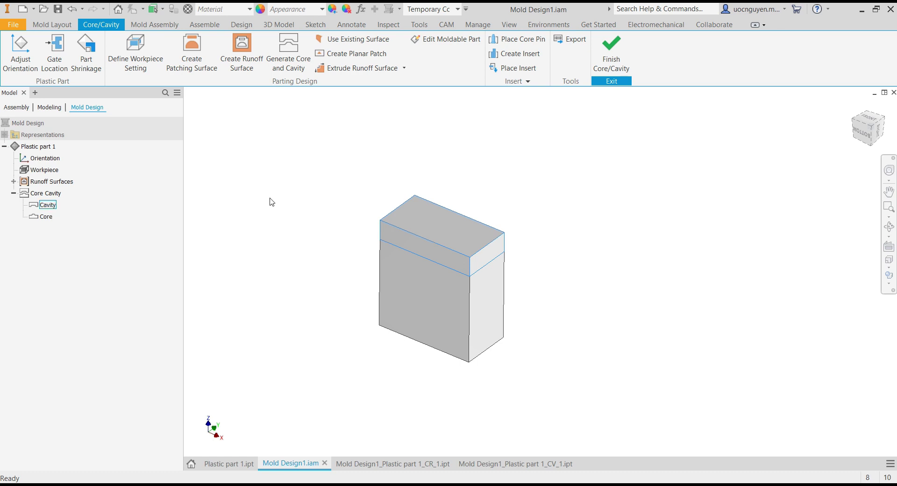
{"action": "right_click", "coordinate": [53, 197]}
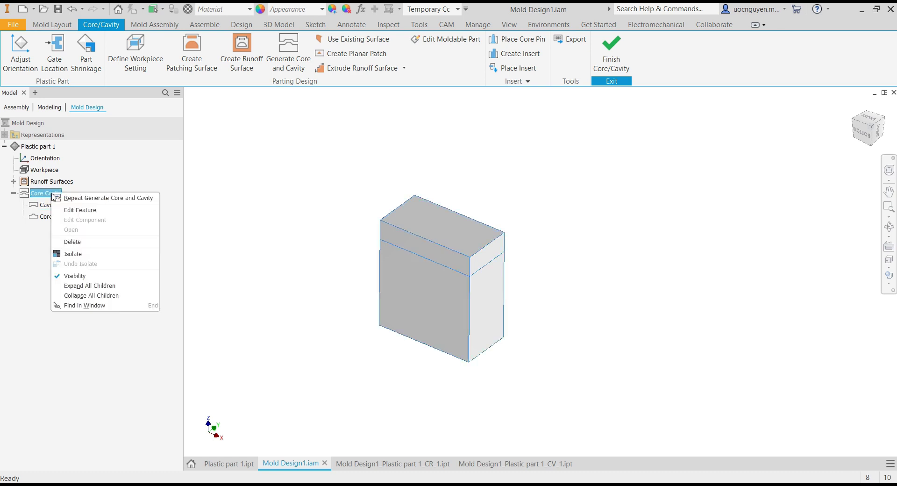
{"action": "left_click", "coordinate": [90, 244]}
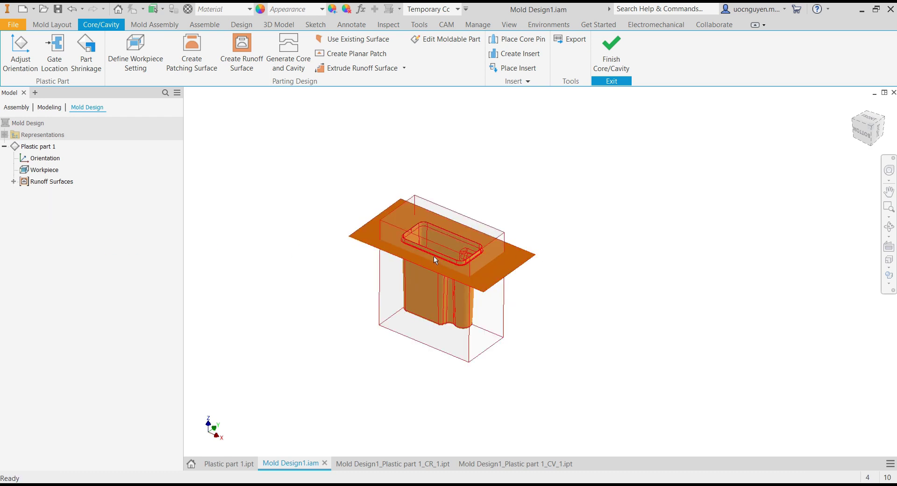
- Delete the Runoff Surfaces of Plastic part 1
{"action": "scroll", "coordinate": [344, 223], "scroll_direction": "down", "scroll_amount": 3}
{"action": "right_click", "coordinate": [61, 184]}
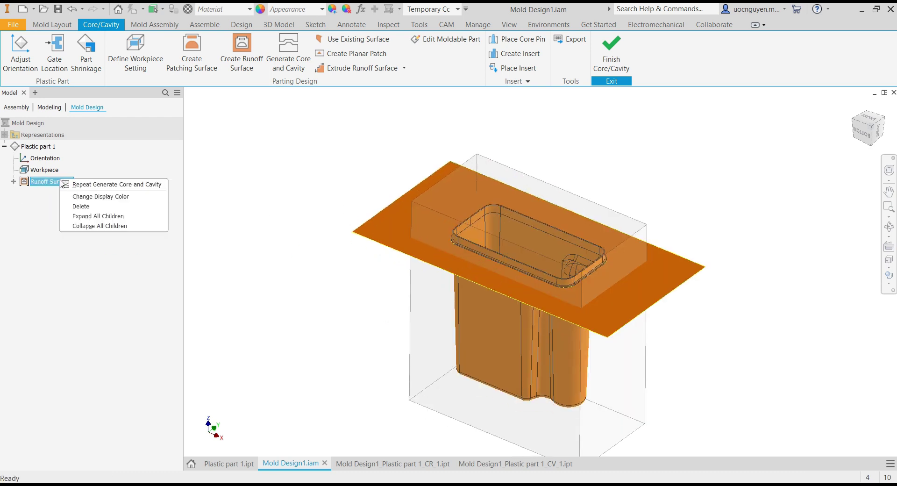
{"action": "left_click", "coordinate": [82, 207]}
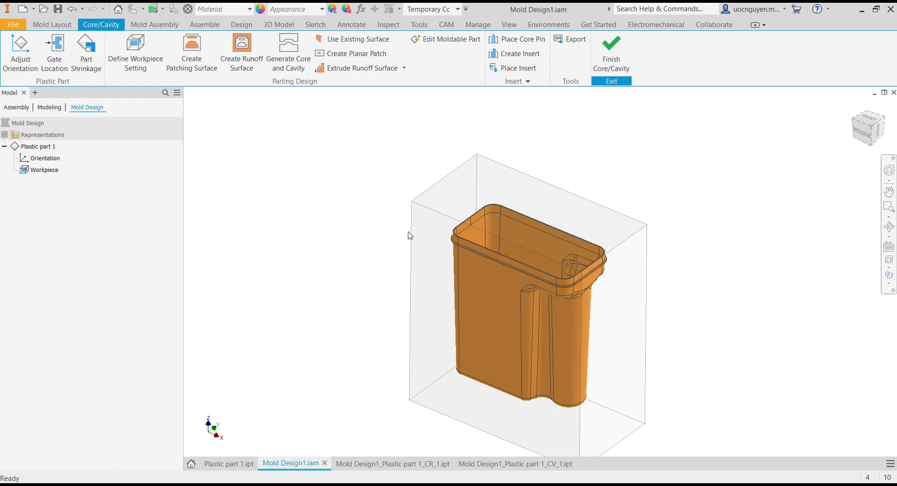
- Compare the flange around the container's rim with the groove in the cavity part file
{"action": "middle_click_drag", "start_coordinate": [408, 235], "coordinate": [326, 227]}
{"action": "scroll", "coordinate": [373, 245], "scroll_direction": "down", "scroll_amount": 5}
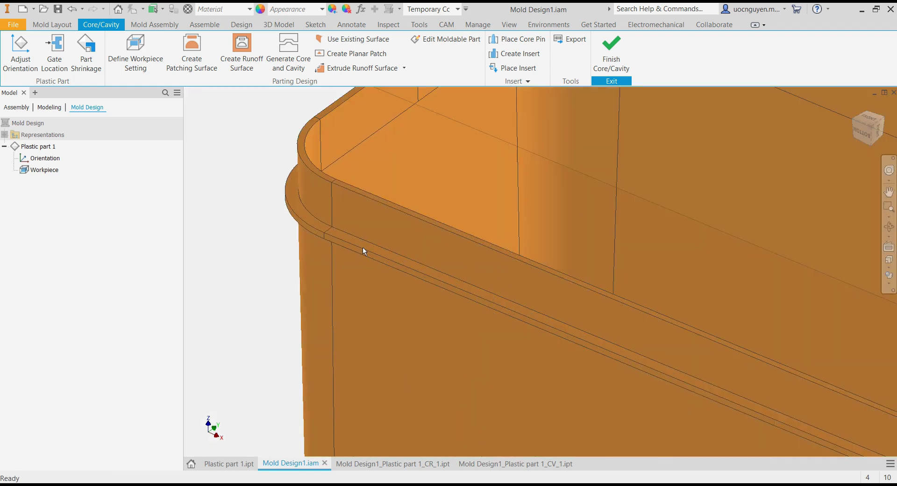
{"action": "scroll", "coordinate": [366, 252], "scroll_direction": "up", "scroll_amount": 8}
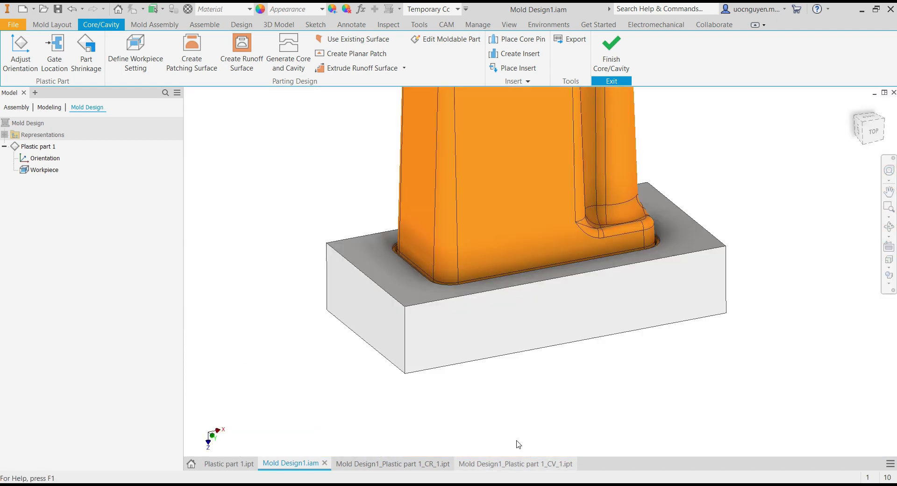
{"action": "middle_click_drag", "start_coordinate": [406, 239], "coordinate": [406, 282]}
{"action": "scroll", "coordinate": [406, 280], "scroll_direction": "down", "scroll_amount": 5}
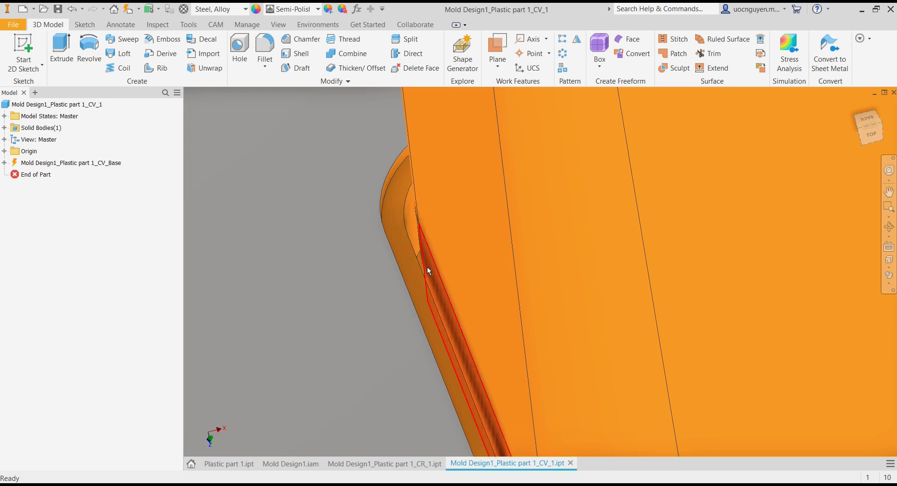
{"action": "scroll", "coordinate": [427, 266], "scroll_direction": "down", "scroll_amount": 4}
{"action": "scroll", "coordinate": [413, 255], "scroll_direction": "up", "scroll_amount": 8}
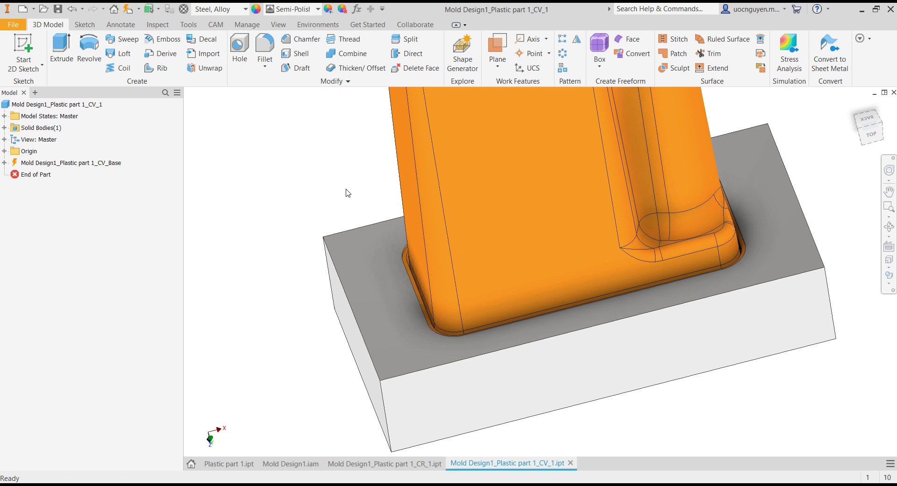
{"action": "scroll", "coordinate": [349, 200], "scroll_direction": "up", "scroll_amount": 3}
{"action": "middle_click_drag", "start_coordinate": [351, 206], "coordinate": [376, 227], "text": "shift"}
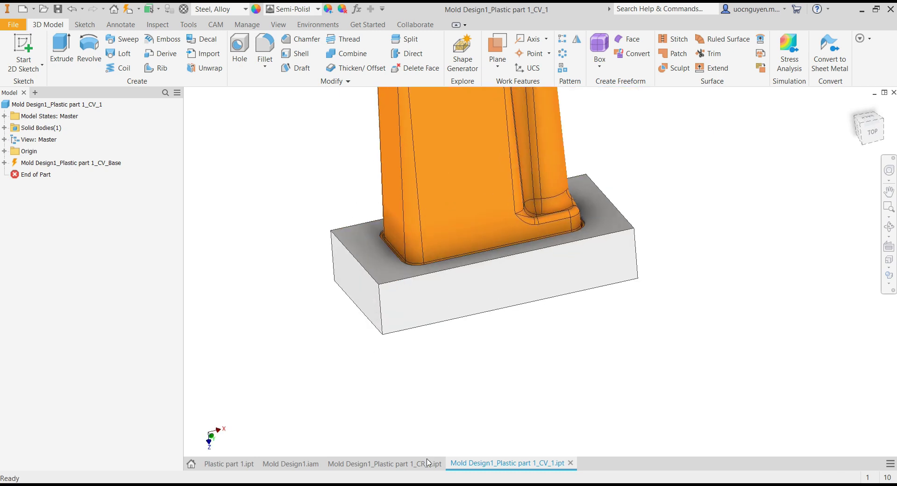
- Compare the pocket edge in the core part file with the base of the raised form in the cavity part file
{"action": "left_click", "coordinate": [411, 464]}
{"action": "scroll", "coordinate": [597, 248], "scroll_direction": "down", "scroll_amount": 6}
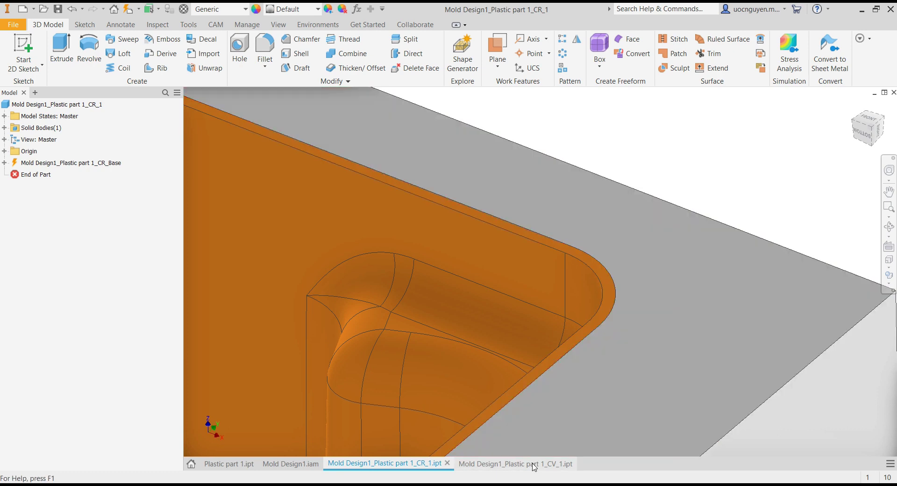
{"action": "left_click", "coordinate": [513, 463]}
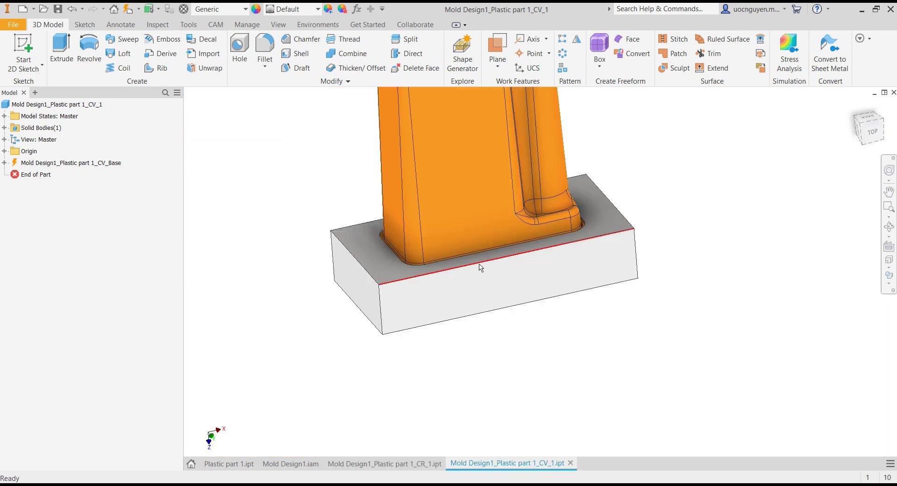
{"action": "left_click", "coordinate": [379, 464]}
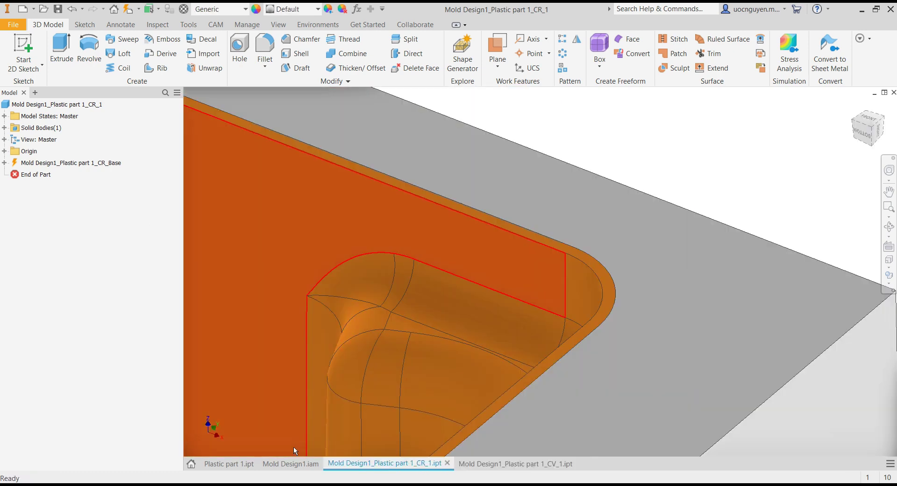
- Switch to Mold Design1.iam and examine the edges of the flange around the container's rim
{"action": "left_click", "coordinate": [291, 464]}
{"action": "middle_click_drag", "start_coordinate": [384, 238], "coordinate": [406, 248]}
{"action": "scroll", "coordinate": [377, 233], "scroll_direction": "up", "scroll_amount": 3}
{"action": "scroll", "coordinate": [405, 248], "scroll_direction": "down", "scroll_amount": 3}
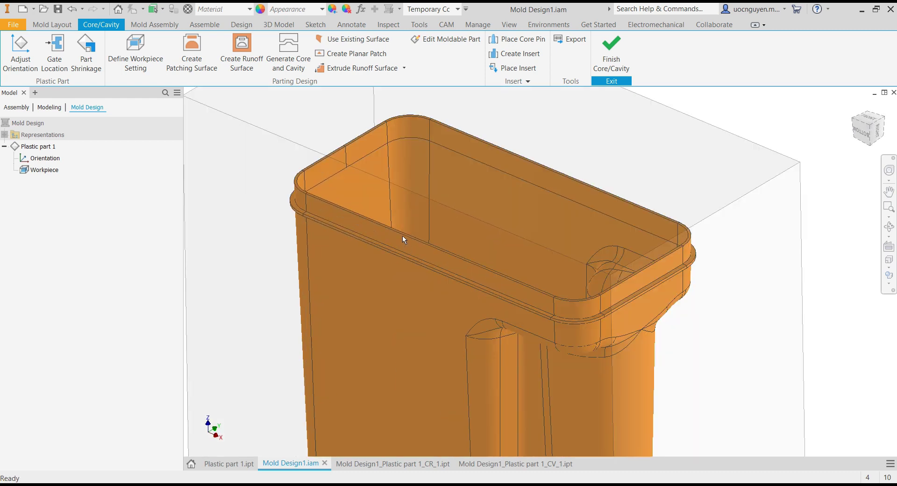
{"action": "scroll", "coordinate": [300, 215], "scroll_direction": "down", "scroll_amount": 3}
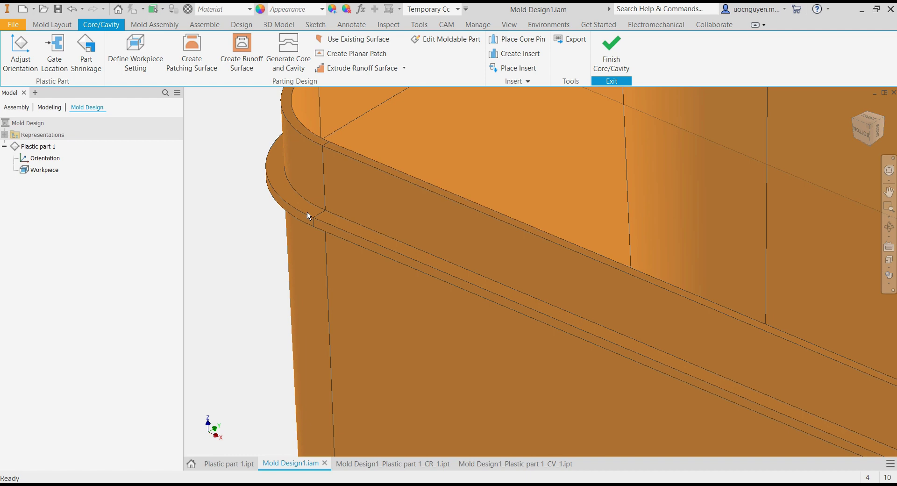
{"action": "scroll", "coordinate": [327, 215], "scroll_direction": "up", "scroll_amount": 5}
{"action": "middle_click_drag", "start_coordinate": [300, 173], "coordinate": [336, 206]}
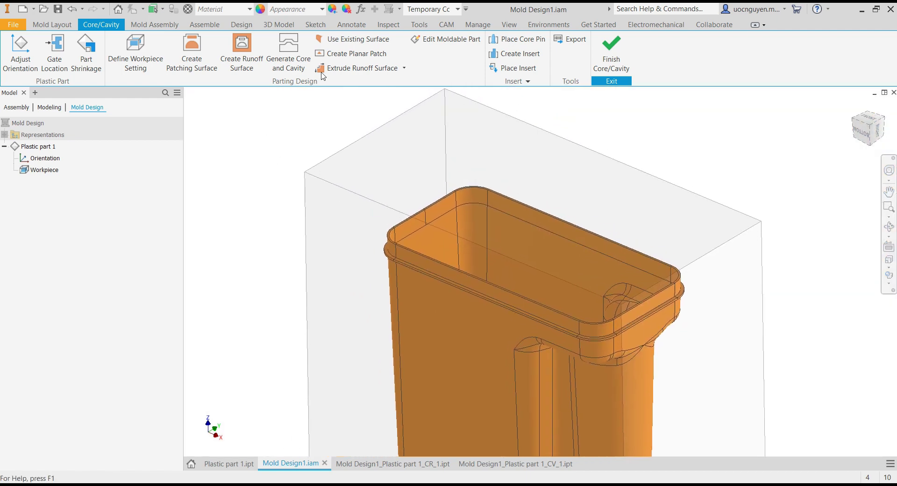
- Extrude a runoff surface outward from the flange's long edge, using the reversed Y direction at 0 deg
{"action": "left_click", "coordinate": [405, 68]}
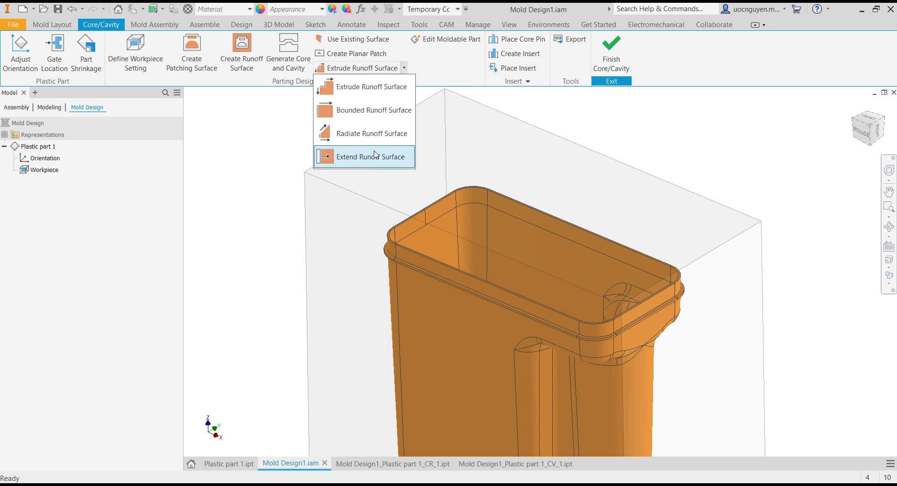
{"action": "left_click", "coordinate": [370, 87]}
{"action": "left_click", "coordinate": [402, 263]}
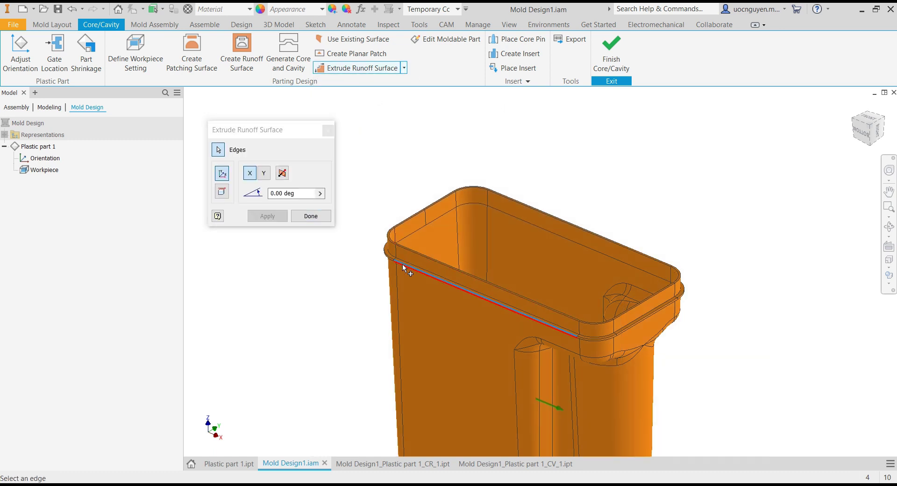
{"action": "left_click", "coordinate": [269, 175]}
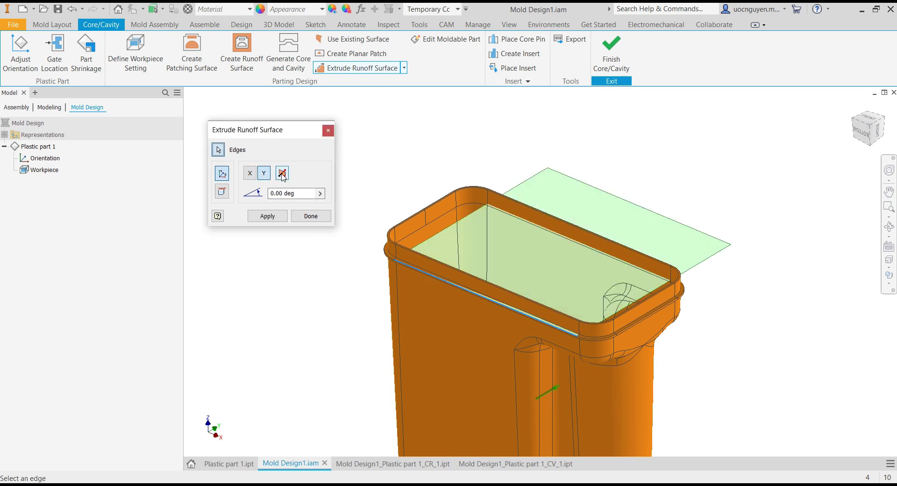
{"action": "left_click", "coordinate": [282, 174]}
{"action": "middle_click_drag", "start_coordinate": [372, 197], "coordinate": [414, 155]}
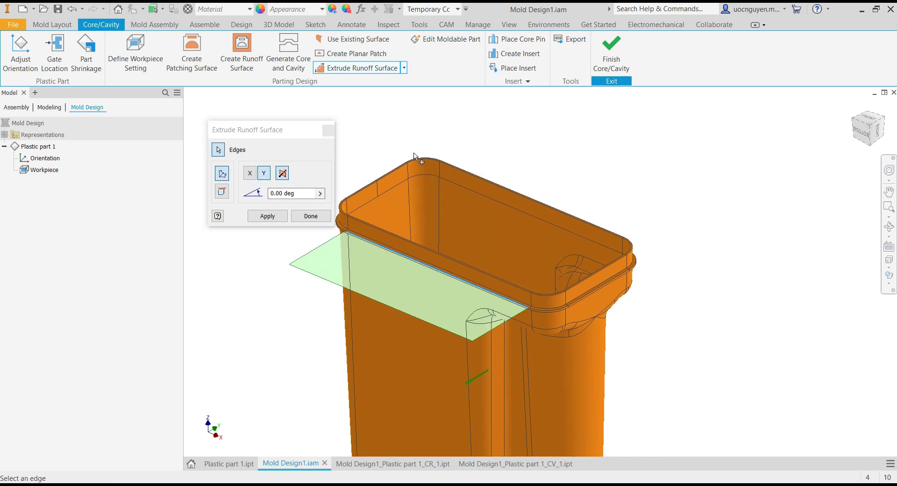
{"action": "left_click", "coordinate": [283, 217]}
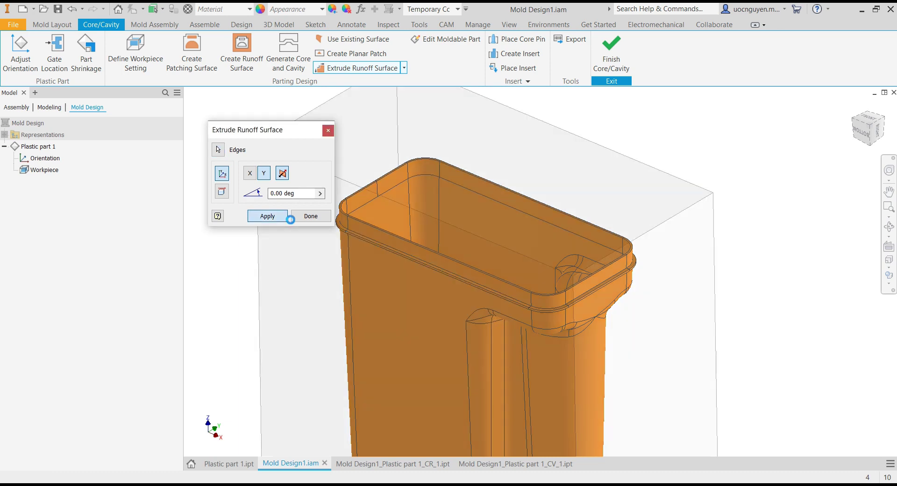
- Extrude runoff surfaces outward from the flange's short edge at the grip-recess end along X and from the opposite long edge along Y
{"action": "left_click", "coordinate": [626, 269]}
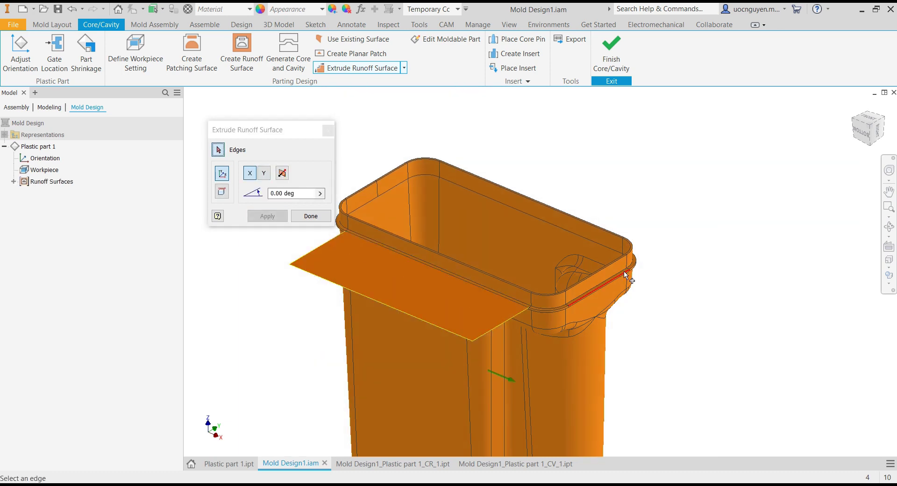
{"action": "left_click", "coordinate": [267, 219]}
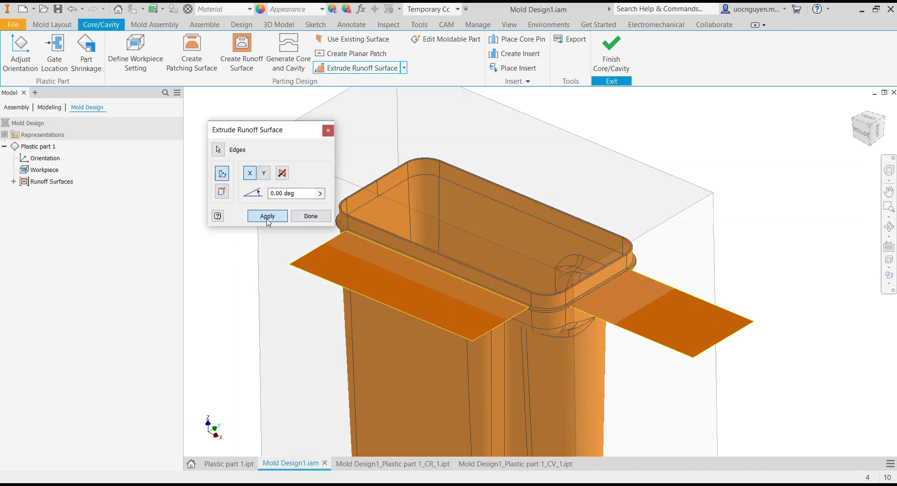
{"action": "scroll", "coordinate": [437, 212], "scroll_direction": "up", "scroll_amount": 3}
{"action": "middle_click_drag", "start_coordinate": [438, 212], "coordinate": [355, 201], "text": "shift"}
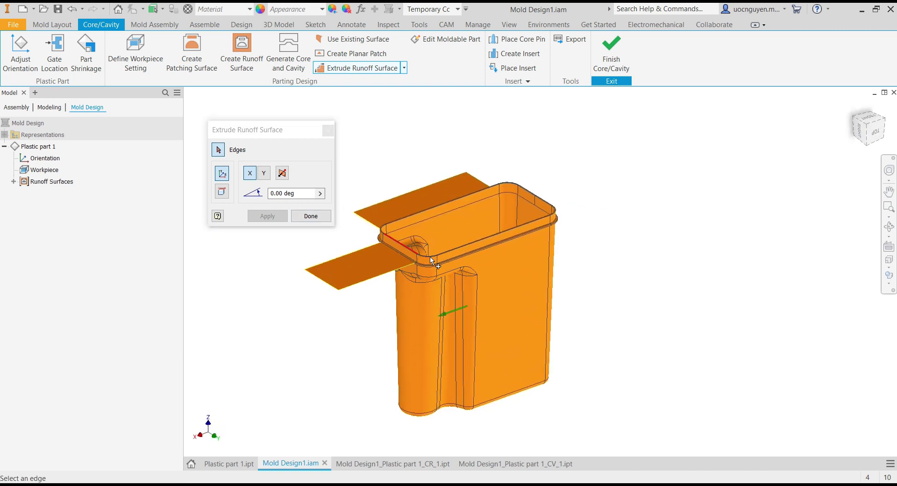
{"action": "scroll", "coordinate": [455, 270], "scroll_direction": "down", "scroll_amount": 5}
{"action": "scroll", "coordinate": [483, 276], "scroll_direction": "up", "scroll_amount": 3}
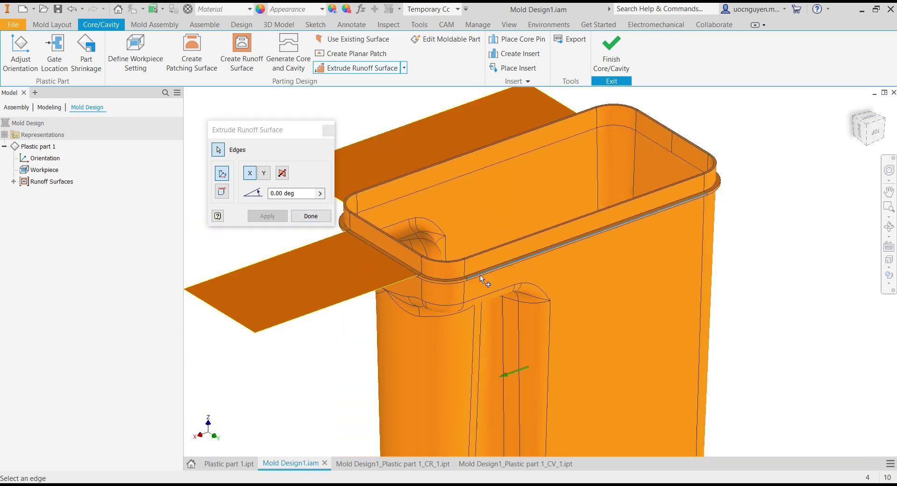
{"action": "left_click", "coordinate": [269, 174]}
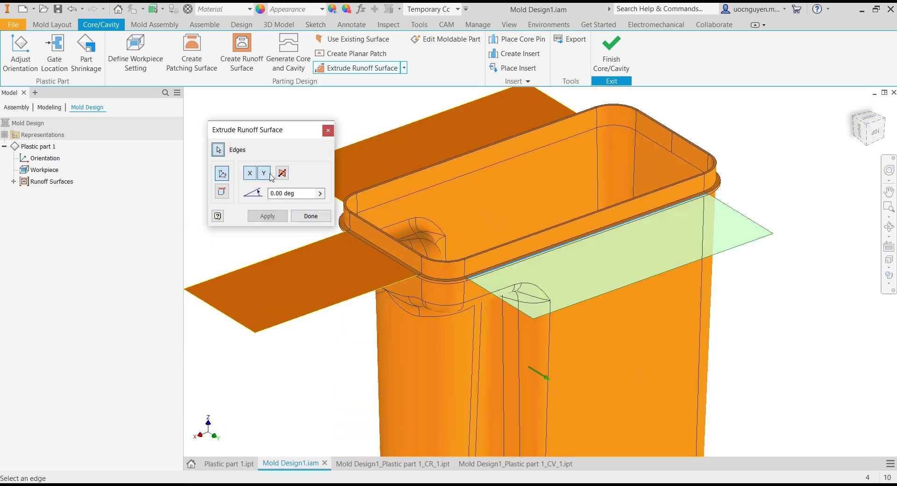
- Extrude a runoff surface from both segments of the remaining short flange side in the reversed X direction and finish Extrude Runoff Surface
{"action": "scroll", "coordinate": [414, 228], "scroll_direction": "up", "scroll_amount": 3}
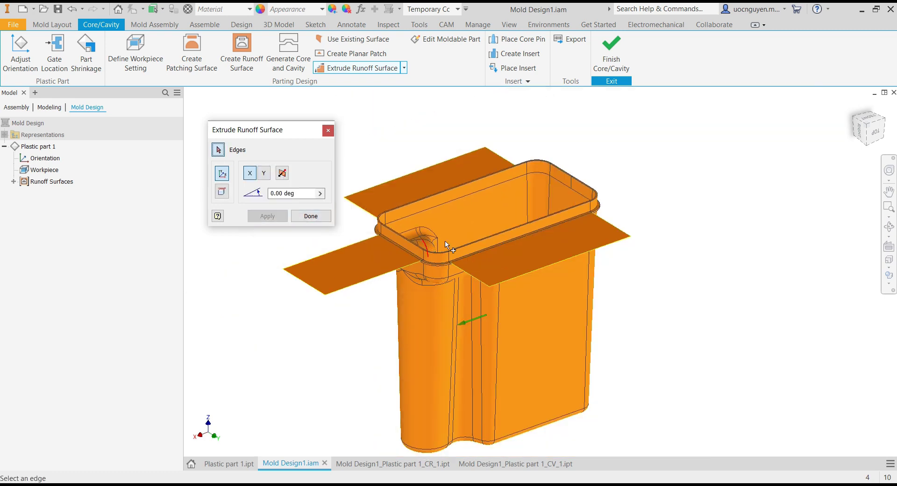
{"action": "middle_click_drag", "start_coordinate": [416, 230], "coordinate": [366, 228], "text": "shift"}
{"action": "scroll", "coordinate": [545, 270], "scroll_direction": "down", "scroll_amount": 3}
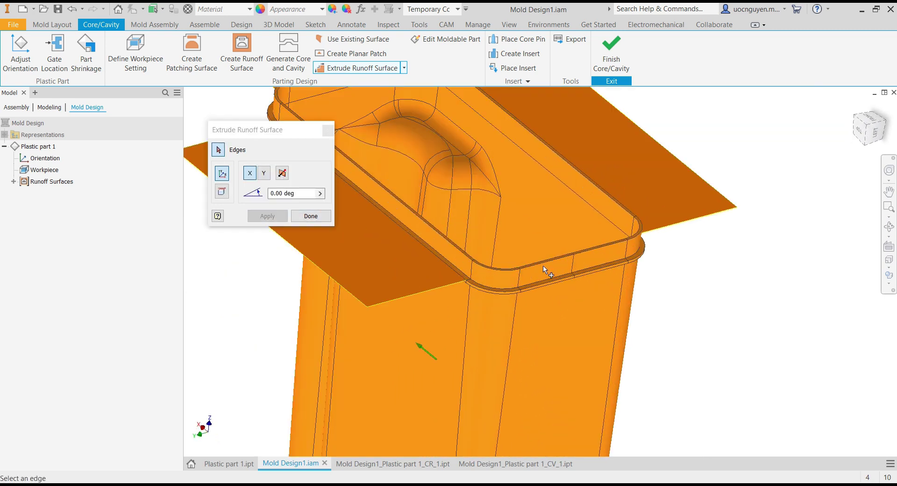
{"action": "left_click", "coordinate": [561, 282]}
{"action": "left_click", "coordinate": [584, 277]}
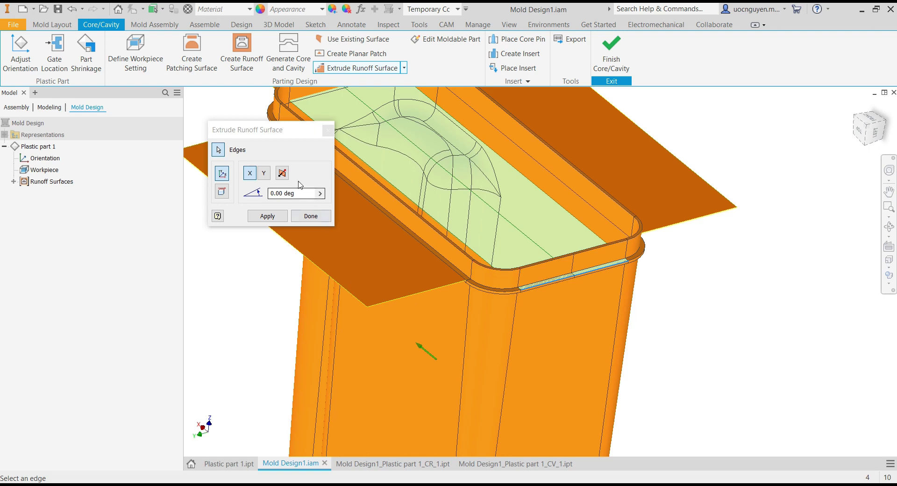
{"action": "left_click", "coordinate": [283, 175]}
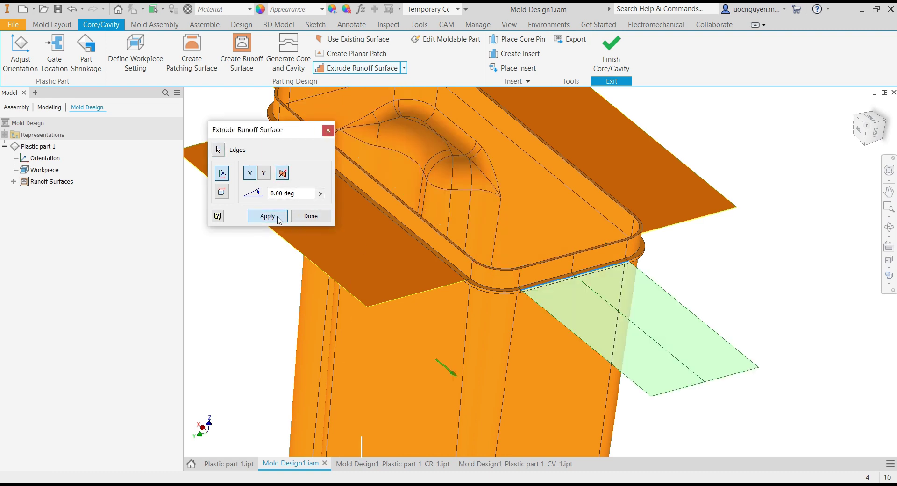
{"action": "left_click", "coordinate": [277, 218]}
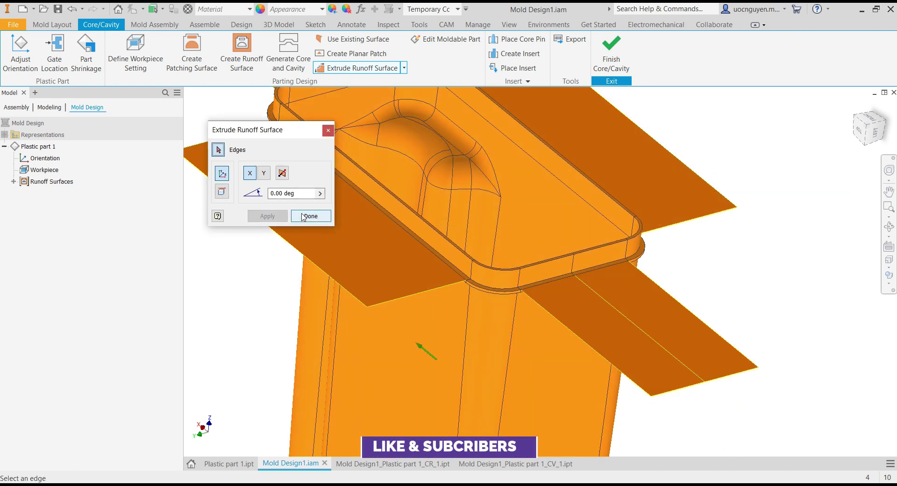
{"action": "left_click", "coordinate": [311, 216]}
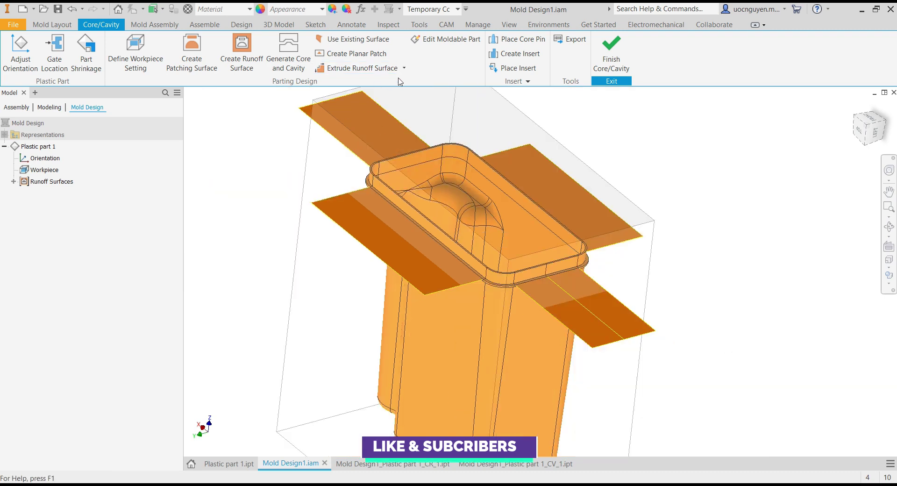
- Create a radiate runoff surface on a flange corner opposite the grip recess, with Start in reversed X and End in Y
{"action": "left_click", "coordinate": [404, 67]}
{"action": "left_click", "coordinate": [357, 132]}
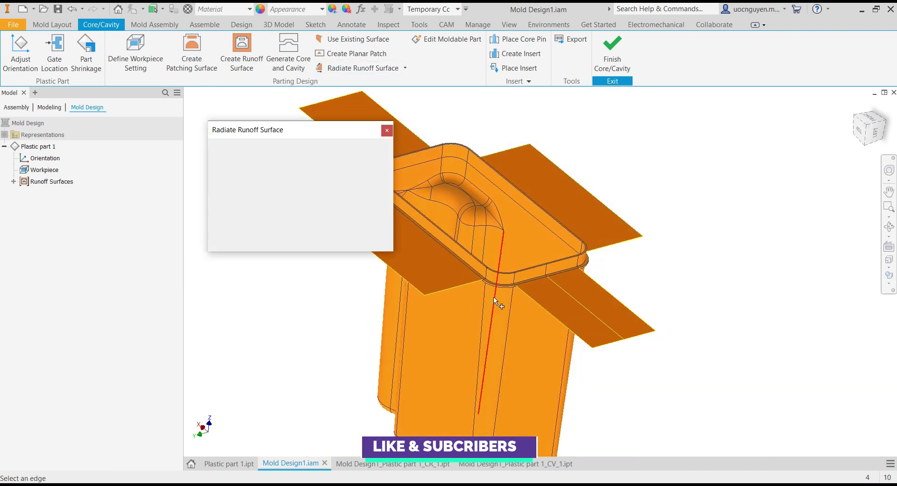
{"action": "scroll", "coordinate": [497, 304], "scroll_direction": "down", "scroll_amount": 5}
{"action": "left_click", "coordinate": [487, 256]}
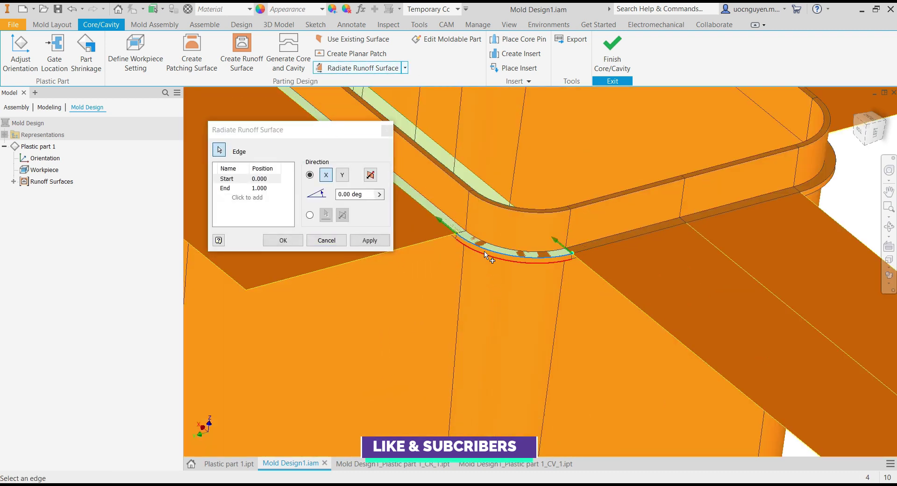
{"action": "left_click", "coordinate": [371, 175]}
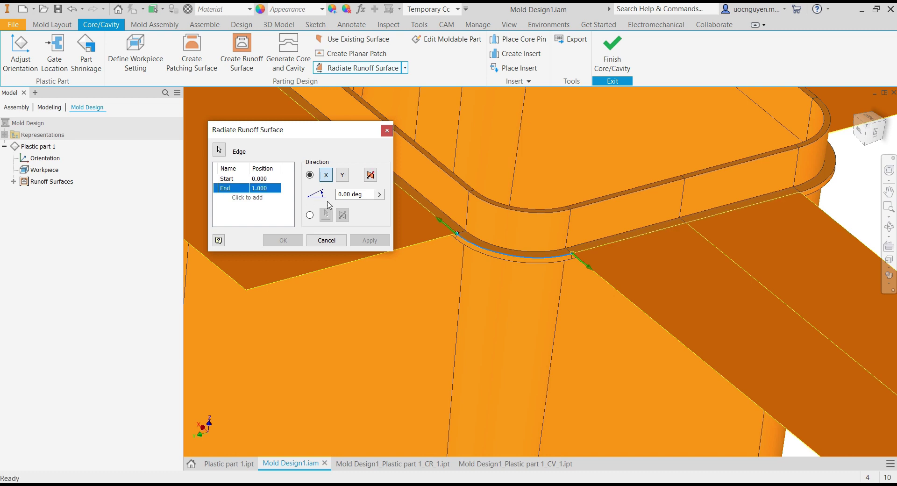
{"action": "left_click", "coordinate": [343, 175]}
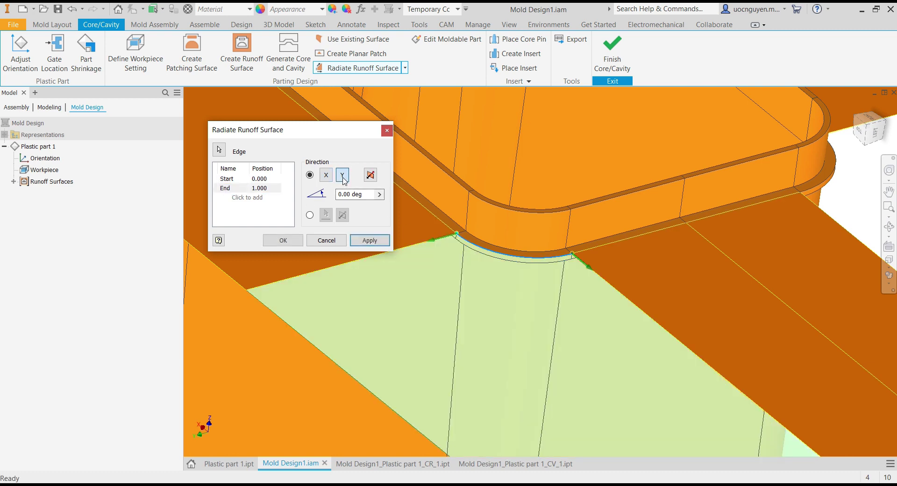
{"action": "left_click", "coordinate": [365, 242]}
- Create a radiate runoff surface on the other flange corner away from the grip recess, with Start in reversed Y and End in reversed X
{"action": "scroll", "coordinate": [508, 243], "scroll_direction": "up", "scroll_amount": 5}
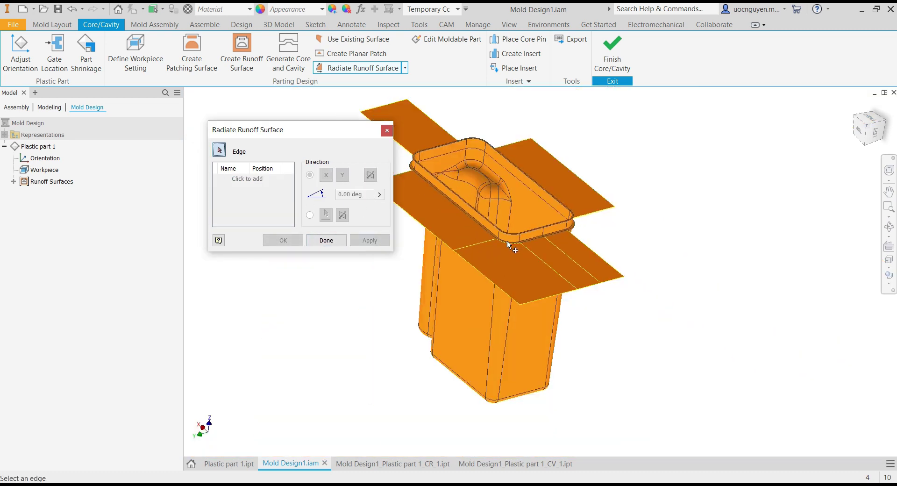
{"action": "middle_click_drag", "start_coordinate": [508, 244], "coordinate": [447, 250], "text": "shift"}
{"action": "scroll", "coordinate": [446, 251], "scroll_direction": "down", "scroll_amount": 6}
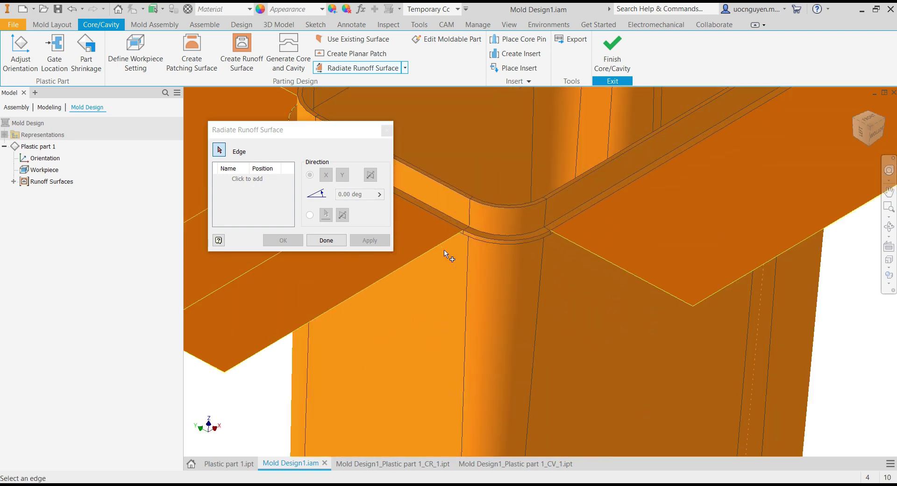
{"action": "left_click", "coordinate": [506, 228]}
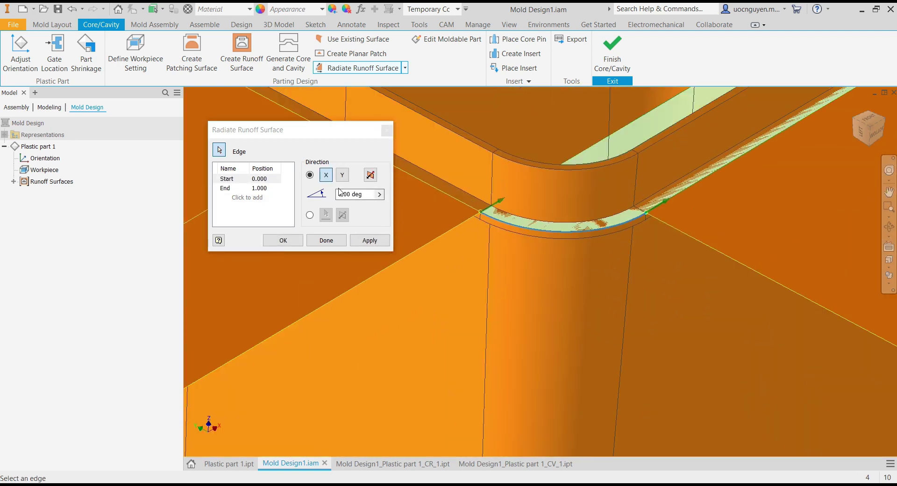
{"action": "left_click", "coordinate": [371, 176]}
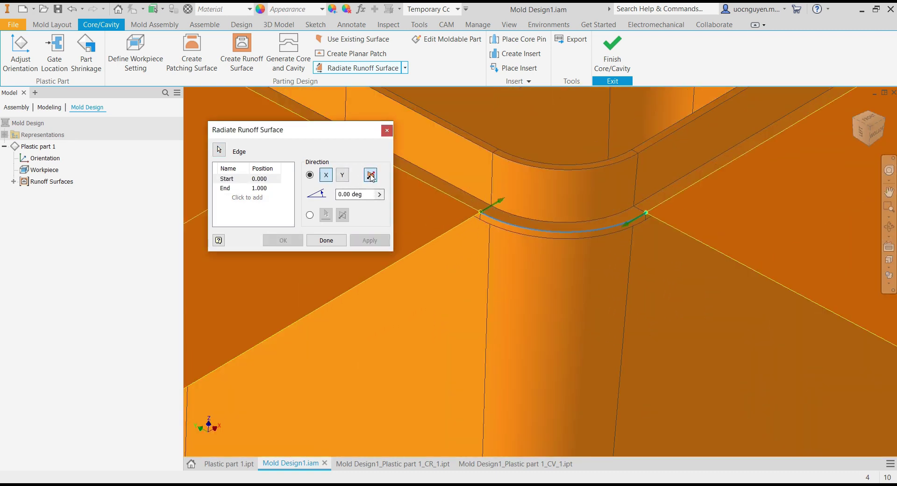
{"action": "left_click", "coordinate": [343, 176]}
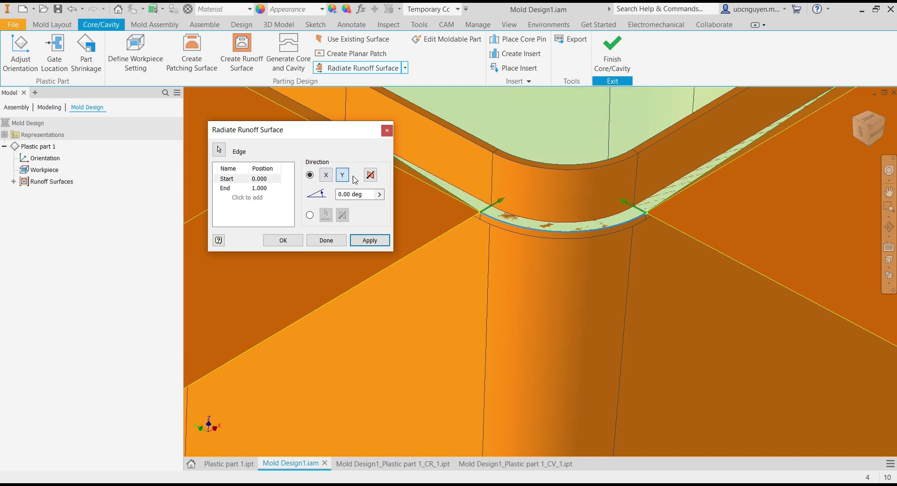
{"action": "left_click", "coordinate": [370, 176]}
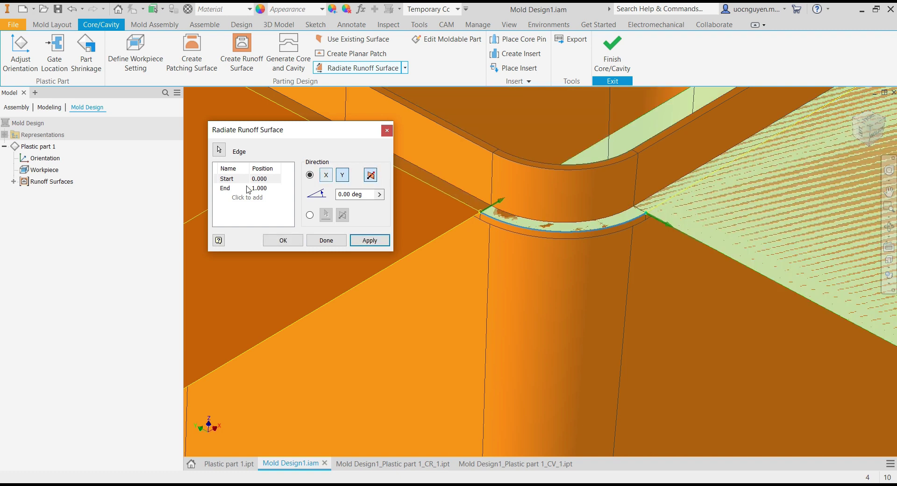
{"action": "left_click", "coordinate": [368, 177]}
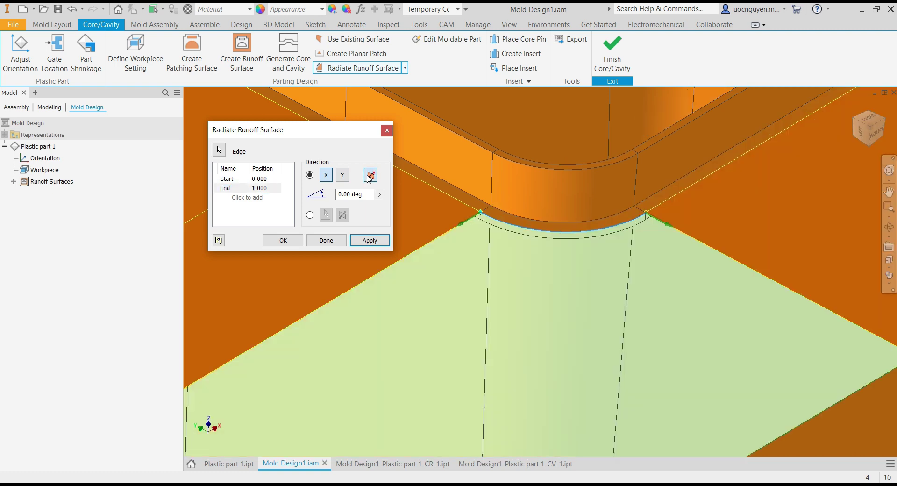
{"action": "left_click", "coordinate": [368, 243]}
- Create a radiate runoff surface on one flange corner beside the grip recess, with Start in X and End in reversed Y
{"action": "scroll", "coordinate": [510, 255], "scroll_direction": "down", "scroll_amount": 8}
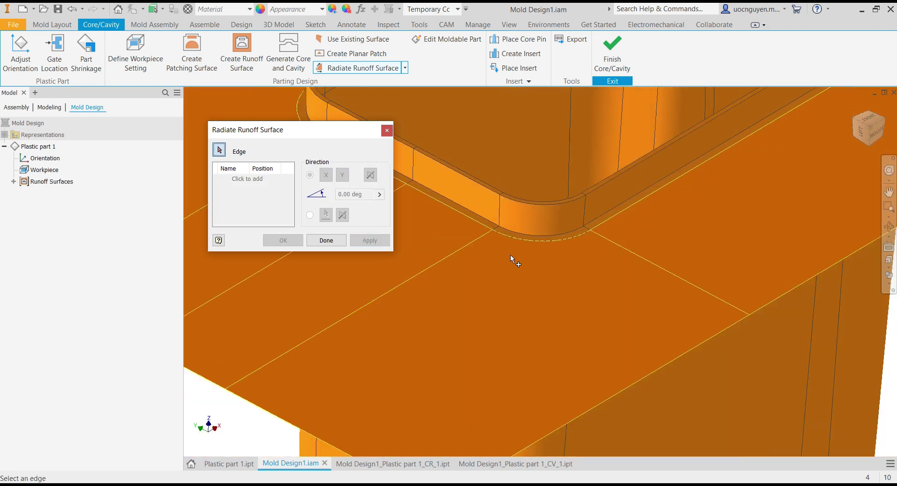
{"action": "middle_click_drag", "start_coordinate": [510, 255], "coordinate": [463, 234], "text": "shift"}
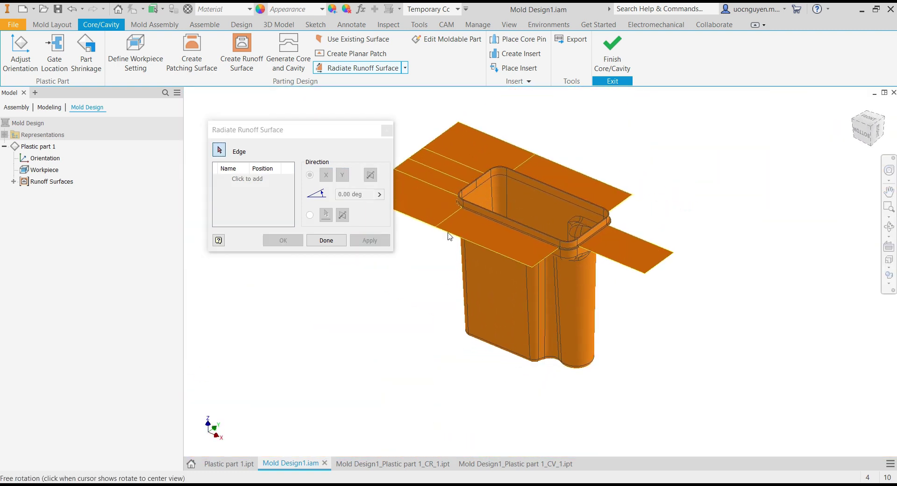
{"action": "scroll", "coordinate": [573, 252], "scroll_direction": "up", "scroll_amount": 6}
{"action": "left_click", "coordinate": [575, 276]}
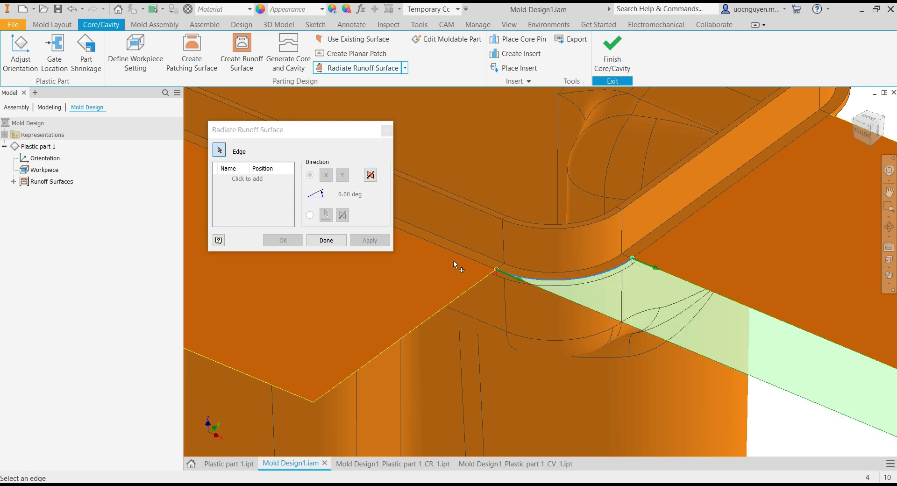
{"action": "left_click", "coordinate": [254, 188]}
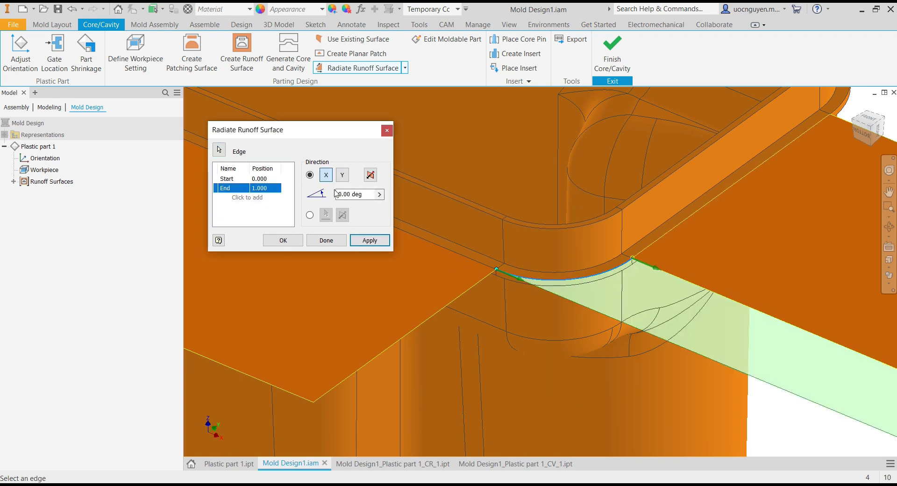
{"action": "left_click", "coordinate": [342, 176]}
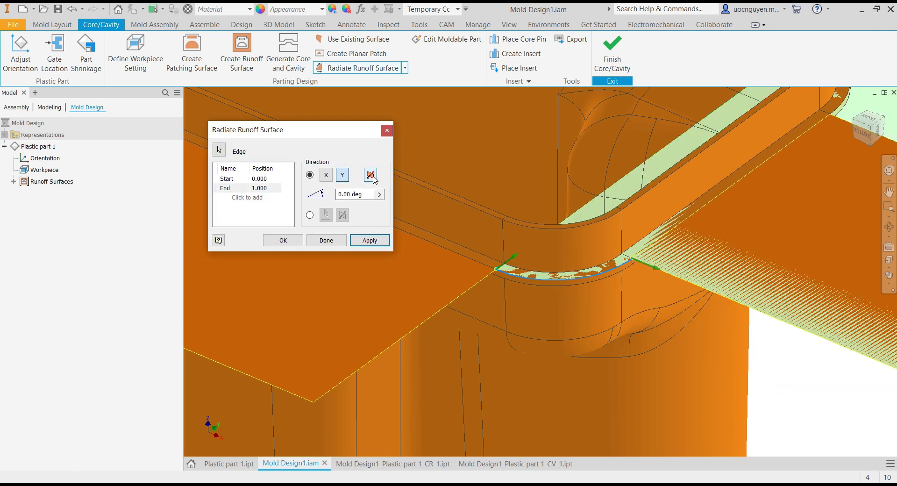
{"action": "left_click", "coordinate": [371, 176]}
{"action": "left_click", "coordinate": [363, 243]}
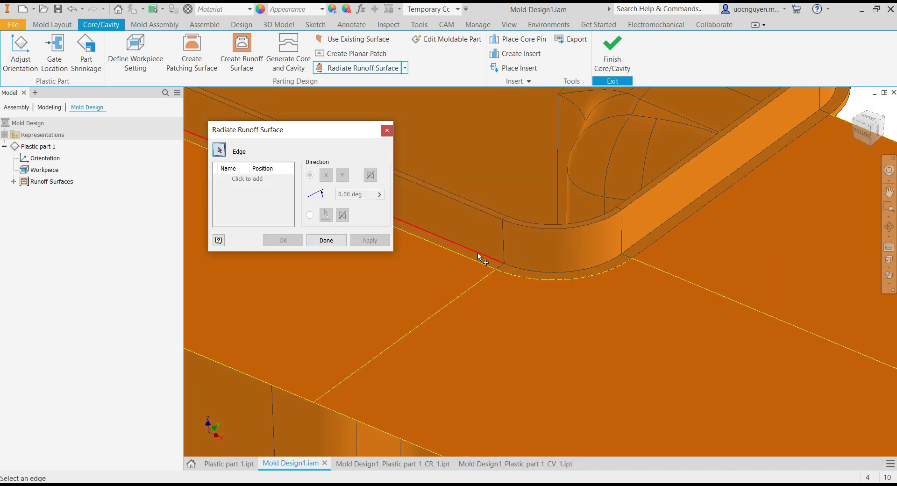
- Create the last radiate runoff surface on the remaining flange corner, with Start in Y and End in X, and finish Radiate Runoff Surface
{"action": "scroll", "coordinate": [479, 255], "scroll_direction": "down", "scroll_amount": 5}
{"action": "middle_click_drag", "start_coordinate": [480, 256], "coordinate": [422, 237], "text": "shift"}
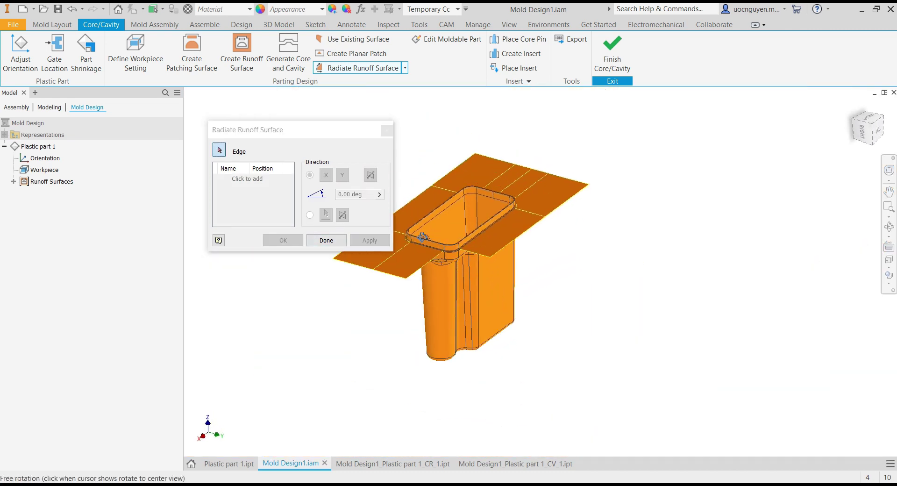
{"action": "scroll", "coordinate": [445, 258], "scroll_direction": "up", "scroll_amount": 6}
{"action": "left_click", "coordinate": [460, 232]}
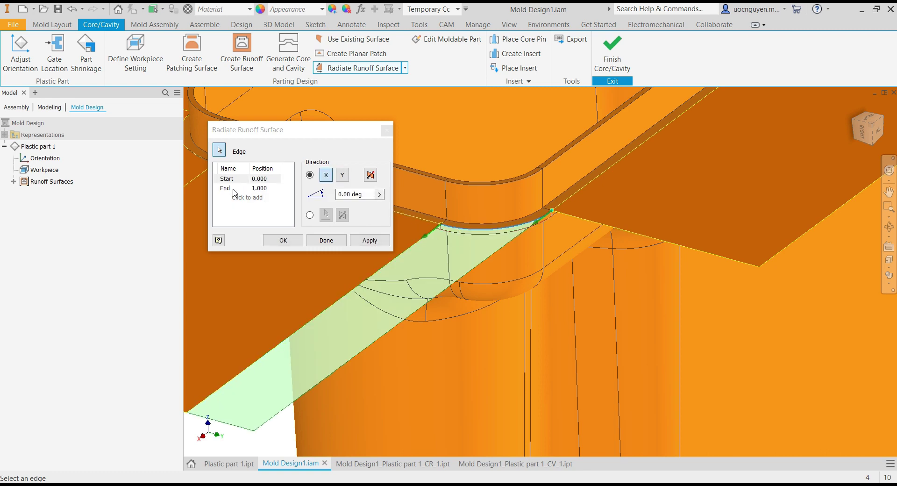
{"action": "left_click", "coordinate": [343, 178]}
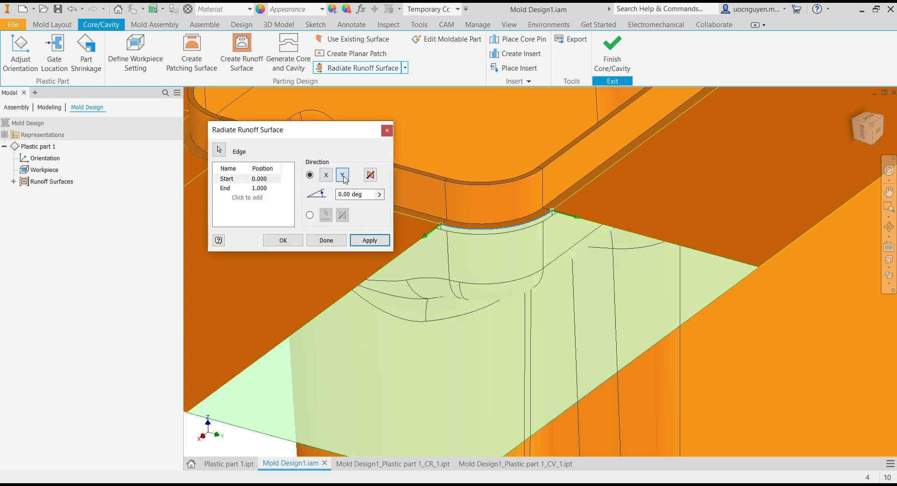
{"action": "left_click", "coordinate": [286, 241]}
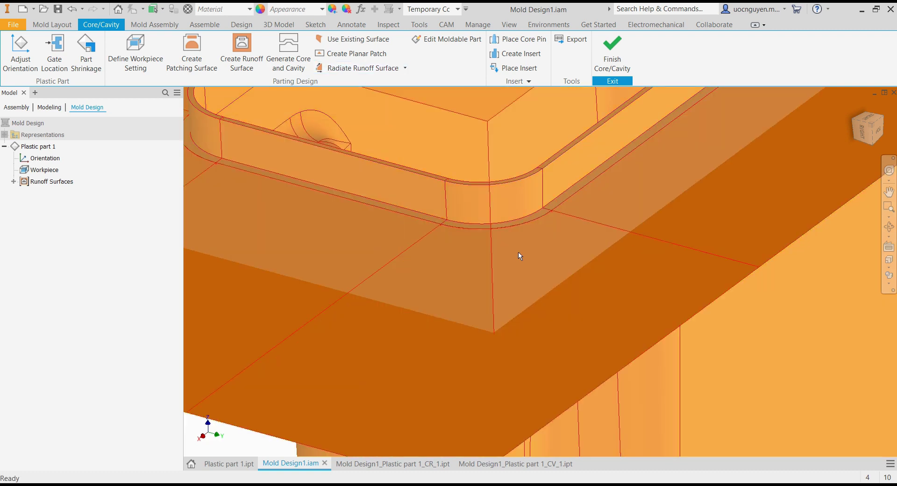
- Preview the generated core and cavity with the default repair tolerance, and separate the two bodies by roughly a third of the range
{"action": "scroll", "coordinate": [518, 258], "scroll_direction": "down", "scroll_amount": 6}
{"action": "middle_click_drag", "start_coordinate": [580, 243], "coordinate": [472, 182], "text": "shift"}
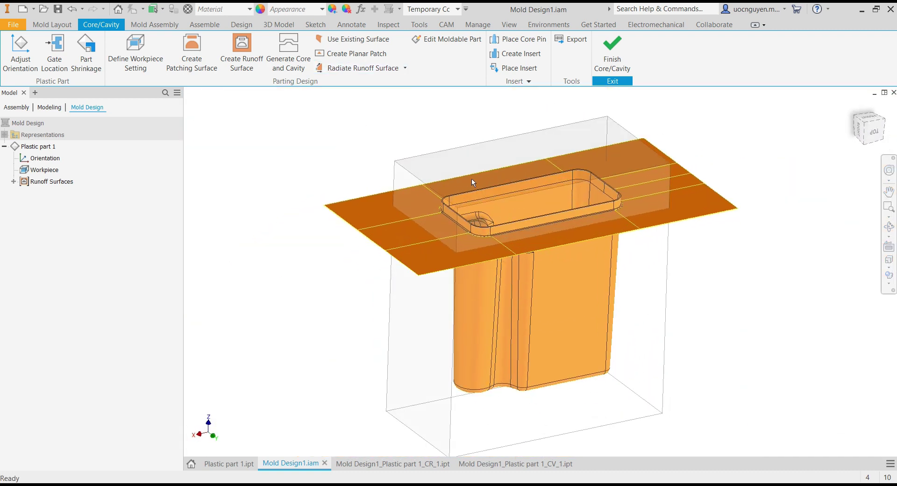
{"action": "left_click", "coordinate": [288, 52]}
{"action": "left_click", "coordinate": [190, 145]}
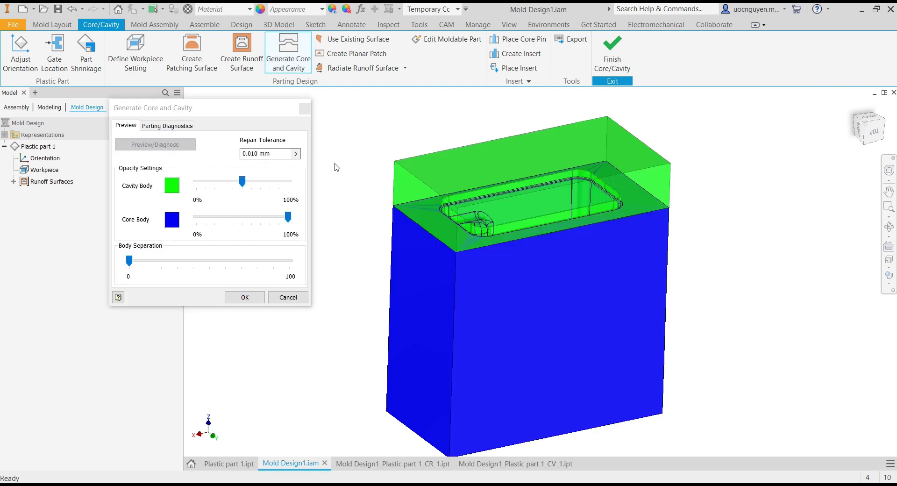
{"action": "left_click_drag", "start_coordinate": [130, 261], "coordinate": [189, 266]}
- Inspect the separated core and cavity bodies around the rim and grip recess, and generate the core and cavity
{"action": "scroll", "coordinate": [425, 241], "scroll_direction": "down", "scroll_amount": 10}
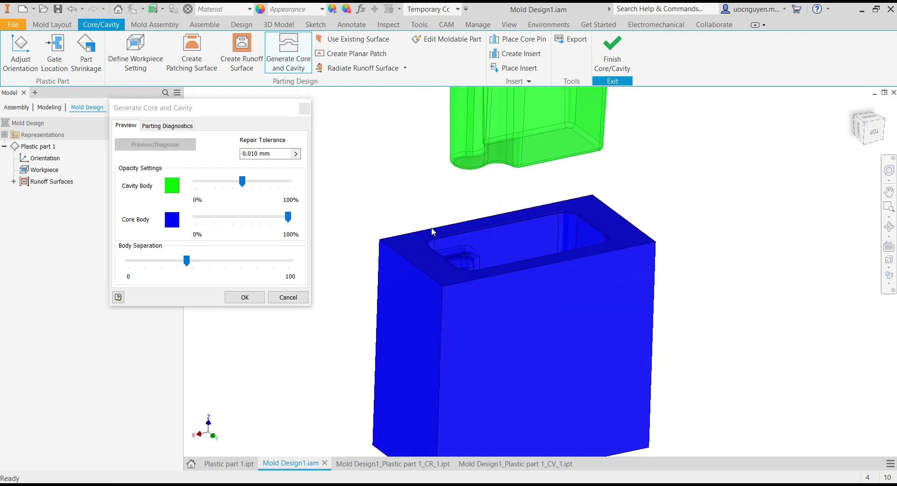
{"action": "scroll", "coordinate": [432, 261], "scroll_direction": "up", "scroll_amount": 10}
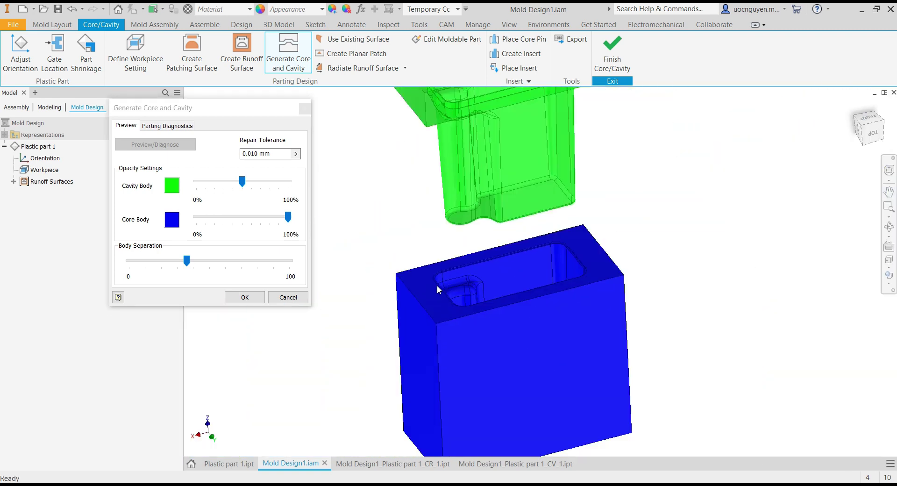
{"action": "scroll", "coordinate": [439, 215], "scroll_direction": "down", "scroll_amount": 5}
{"action": "middle_click_drag", "start_coordinate": [439, 215], "coordinate": [428, 186], "text": "shift"}
{"action": "scroll", "coordinate": [427, 187], "scroll_direction": "up", "scroll_amount": 3}
{"action": "scroll", "coordinate": [426, 148], "scroll_direction": "down", "scroll_amount": 6}
{"action": "scroll", "coordinate": [386, 150], "scroll_direction": "up", "scroll_amount": 8}
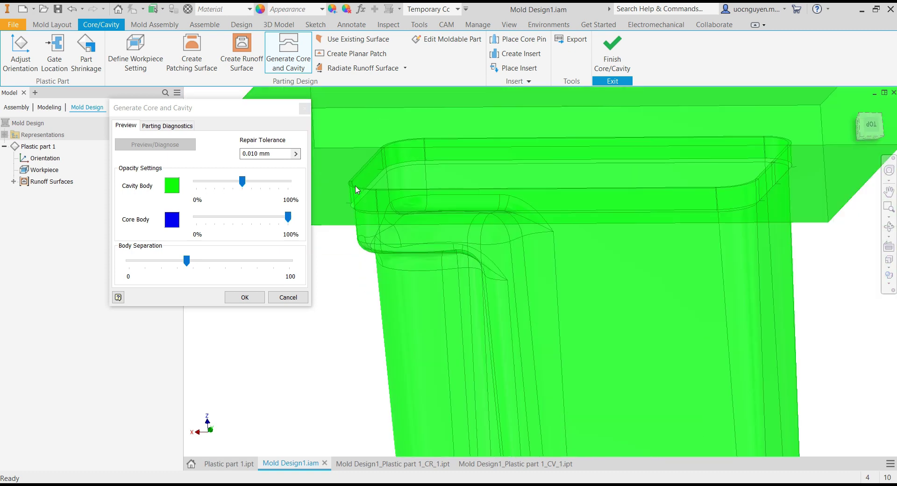
{"action": "mouse_move", "coordinate": [451, 214]}
{"action": "middle_mouse_down", "text": "shift"}
{"action": "mouse_move", "coordinate": [416, 176]}
{"action": "mouse_move", "coordinate": [430, 158]}
{"action": "mouse_move", "coordinate": [453, 187]}
{"action": "mouse_move", "coordinate": [453, 207]}
{"action": "middle_mouse_up", "text": "shift"}
{"action": "left_click", "coordinate": [253, 298]}
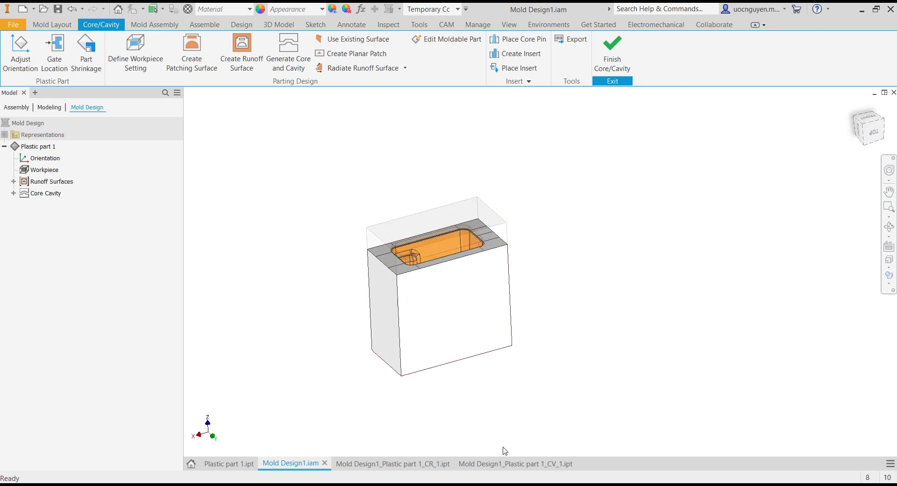
- Open the cavity part Mold Design1_Plastic part 1_CV_1.ipt and examine its rim and grip-recess edges from several angles
{"action": "left_click", "coordinate": [512, 464]}
{"action": "middle_click_drag", "start_coordinate": [366, 191], "coordinate": [418, 260]}
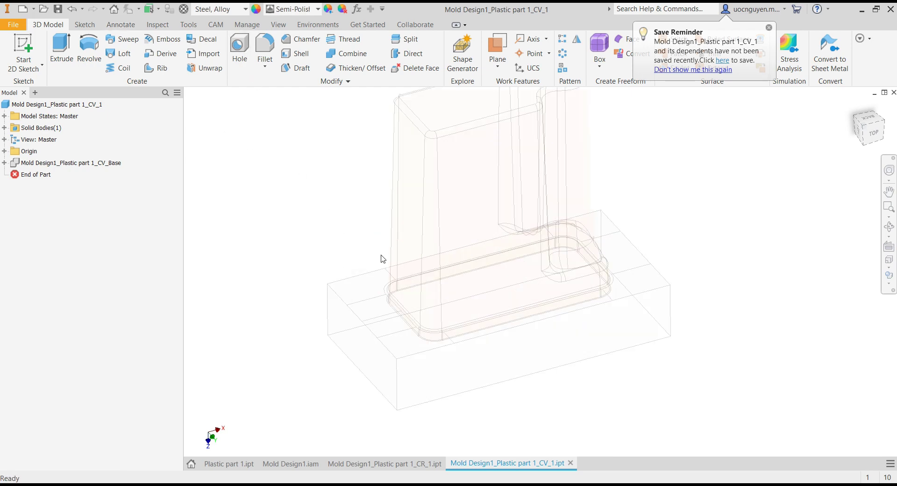
{"action": "middle_click_drag", "start_coordinate": [582, 303], "coordinate": [602, 299], "text": "shift"}
{"action": "scroll", "coordinate": [616, 272], "scroll_direction": "up", "scroll_amount": 5}
{"action": "middle_click_drag", "start_coordinate": [657, 291], "coordinate": [653, 267], "text": "shift"}
{"action": "scroll", "coordinate": [598, 288], "scroll_direction": "down", "scroll_amount": 5}
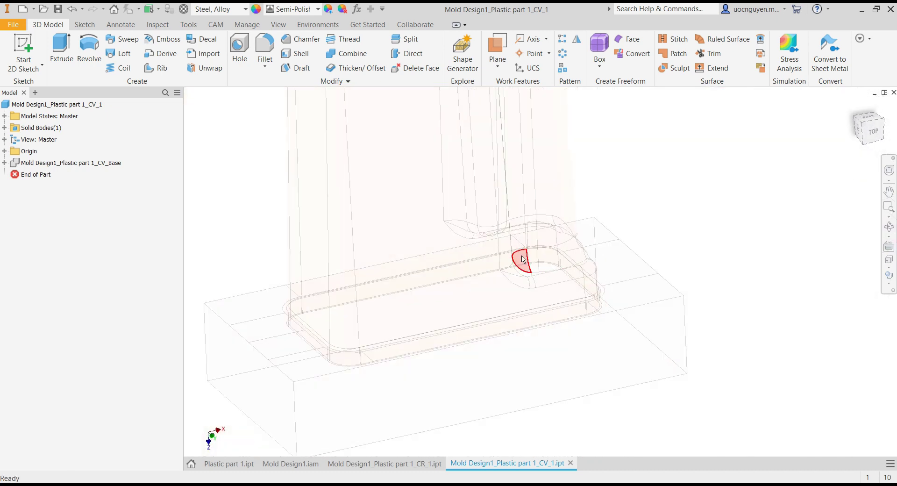
{"action": "middle_click_drag", "start_coordinate": [420, 290], "coordinate": [449, 275], "text": "shift"}
{"action": "middle_click_drag", "start_coordinate": [387, 300], "coordinate": [357, 292], "text": "shift"}
{"action": "scroll", "coordinate": [356, 294], "scroll_direction": "up", "scroll_amount": 6}
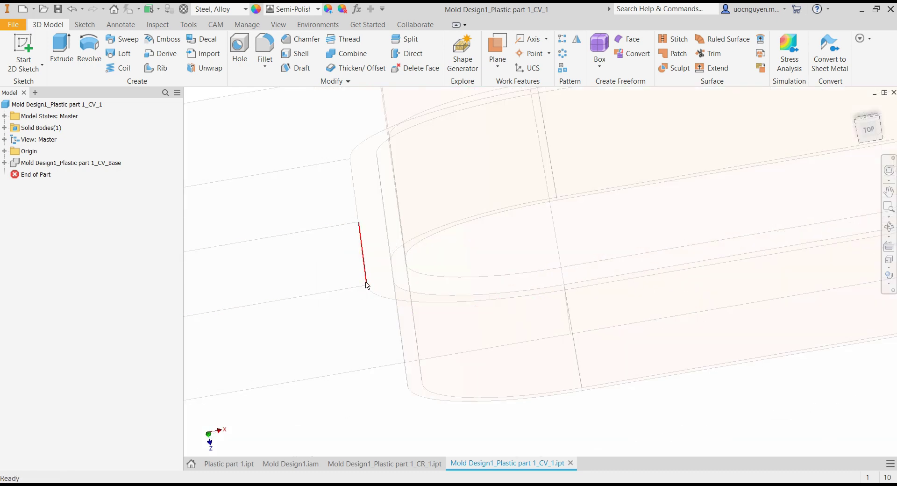
{"action": "scroll", "coordinate": [369, 281], "scroll_direction": "down", "scroll_amount": 8}
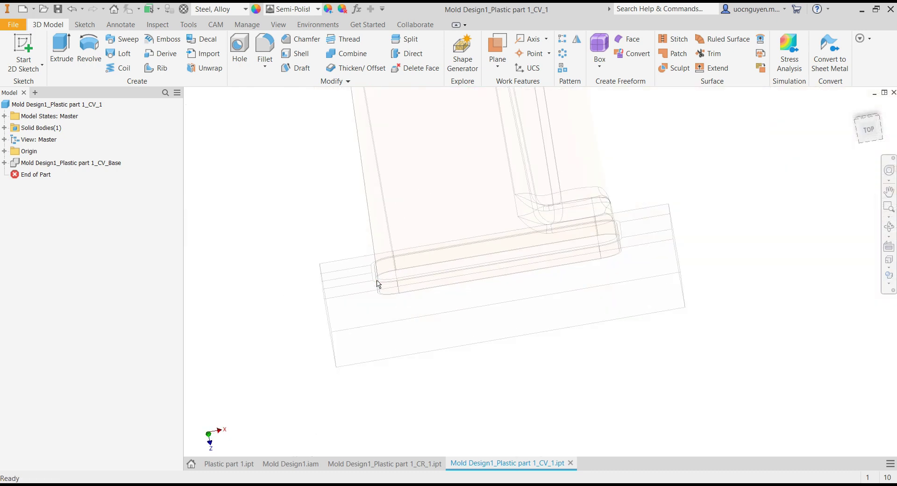
- Try to fix the cavity part's transparent display by reapplying the Steel, Alloy material
{"action": "left_click", "coordinate": [218, 10]}
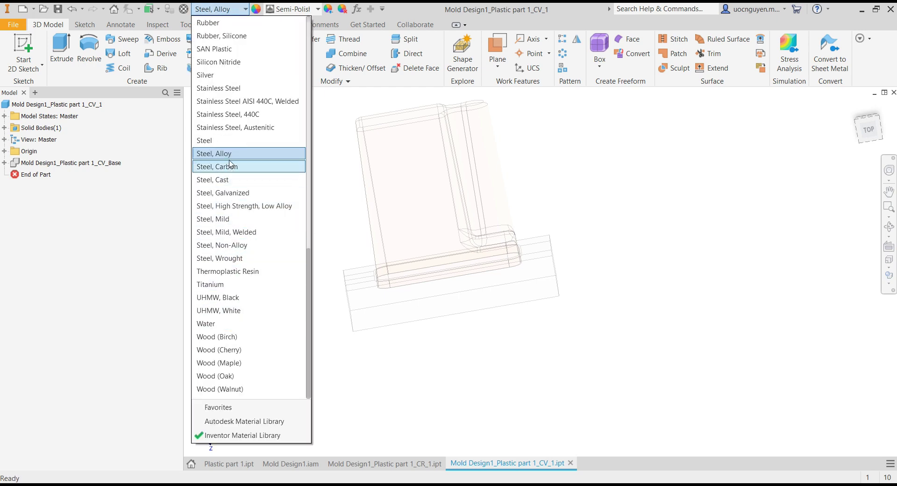
{"action": "left_click", "coordinate": [231, 155]}
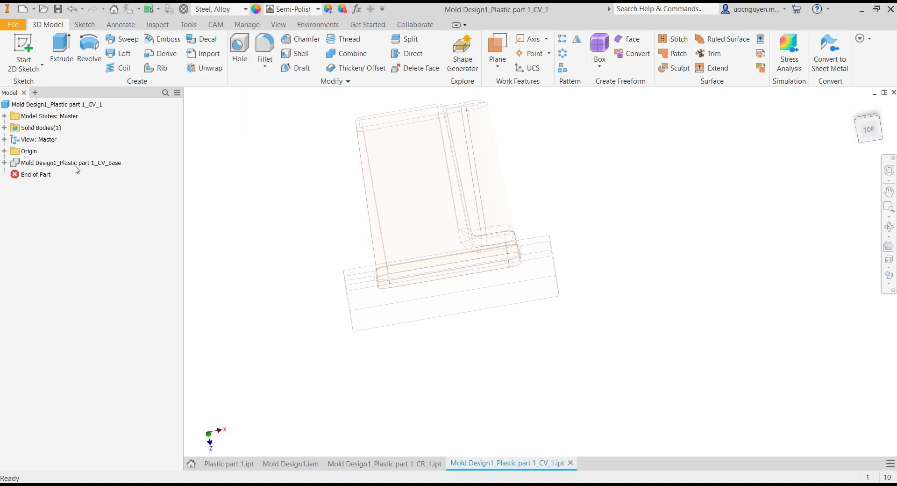
{"action": "middle_click_drag", "start_coordinate": [282, 202], "coordinate": [345, 215], "text": "shift"}
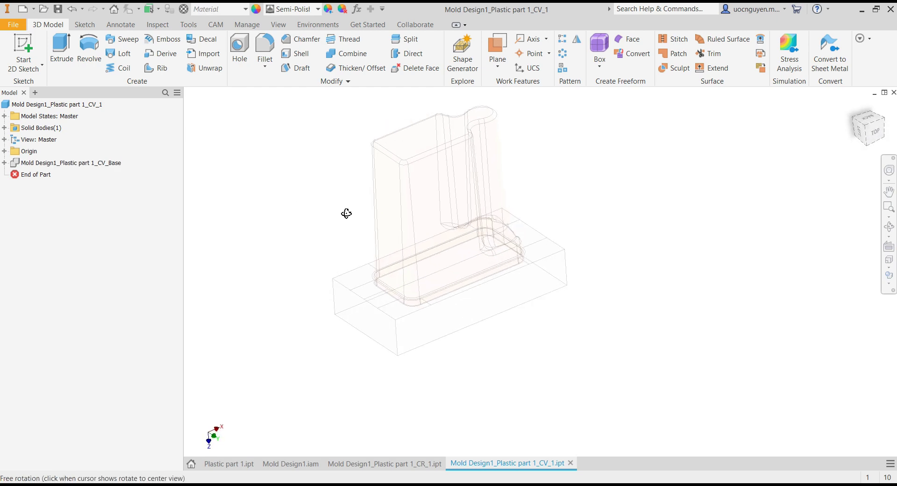
- Switch to the core part Mold Design1_Plastic part 1_CR_1.ipt and examine the rim step around its pocket
{"action": "left_click", "coordinate": [405, 464]}
{"action": "scroll", "coordinate": [469, 252], "scroll_direction": "down", "scroll_amount": 8}
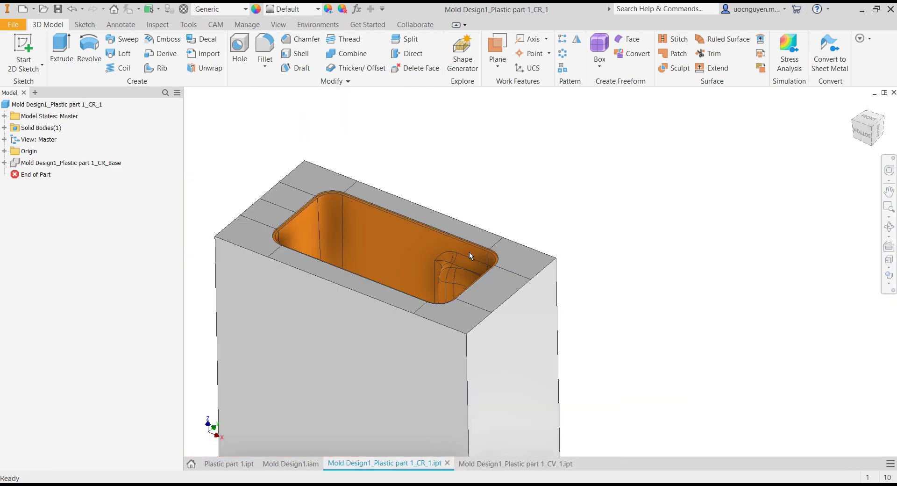
{"action": "scroll", "coordinate": [336, 173], "scroll_direction": "up", "scroll_amount": 8}
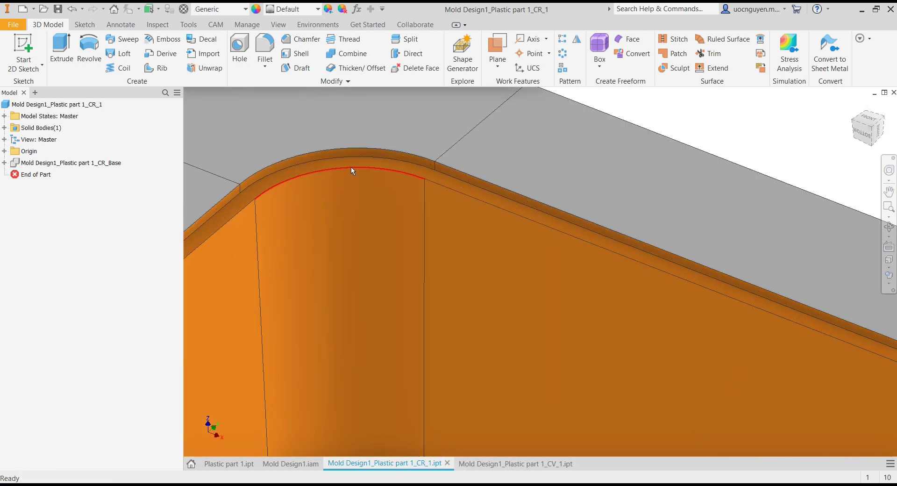
{"action": "scroll", "coordinate": [384, 159], "scroll_direction": "down", "scroll_amount": 8}
{"action": "middle_click_drag", "start_coordinate": [389, 191], "coordinate": [418, 202], "text": "shift"}
- Return to the cavity part and try to assign a material with all of its faces selected
{"action": "left_click", "coordinate": [514, 464]}
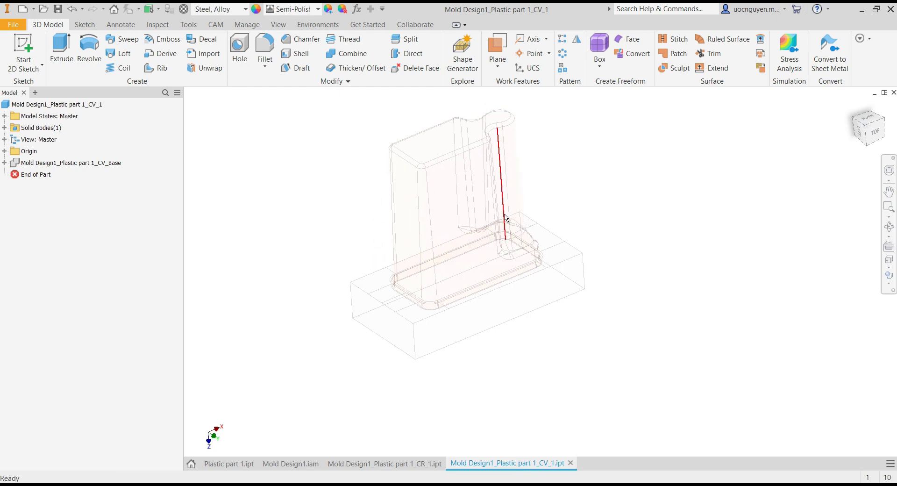
{"action": "left_click_drag", "start_coordinate": [308, 98], "coordinate": [672, 416]}
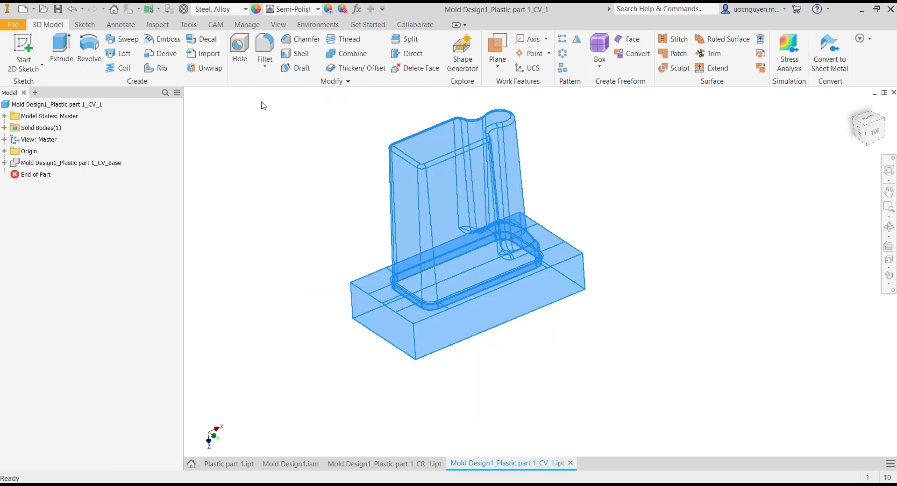
{"action": "left_click", "coordinate": [216, 10]}
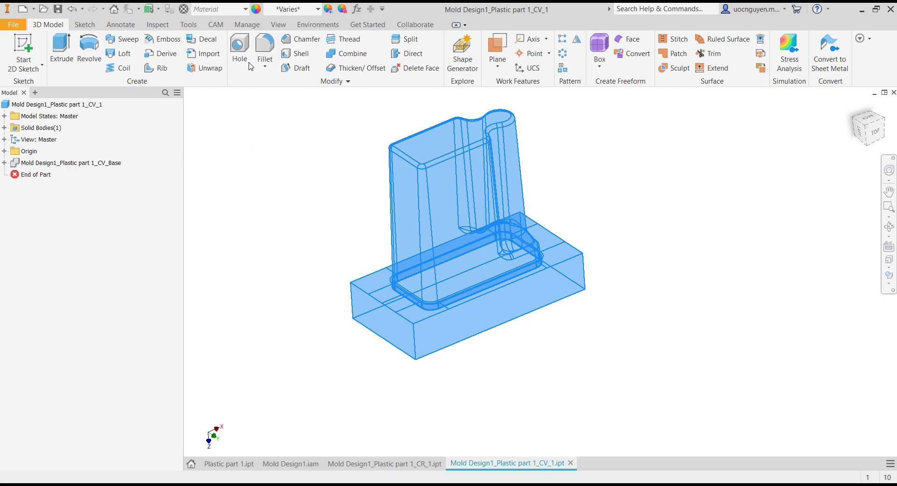
{"action": "left_click", "coordinate": [245, 9]}
{"action": "left_click", "coordinate": [253, 178]}
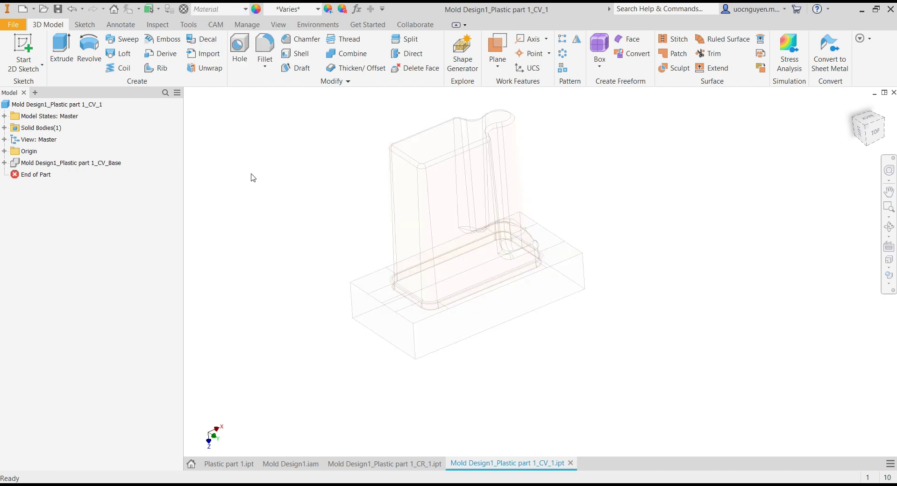
- Set the material of the whole cavity part to Steel
{"action": "left_click", "coordinate": [66, 106]}
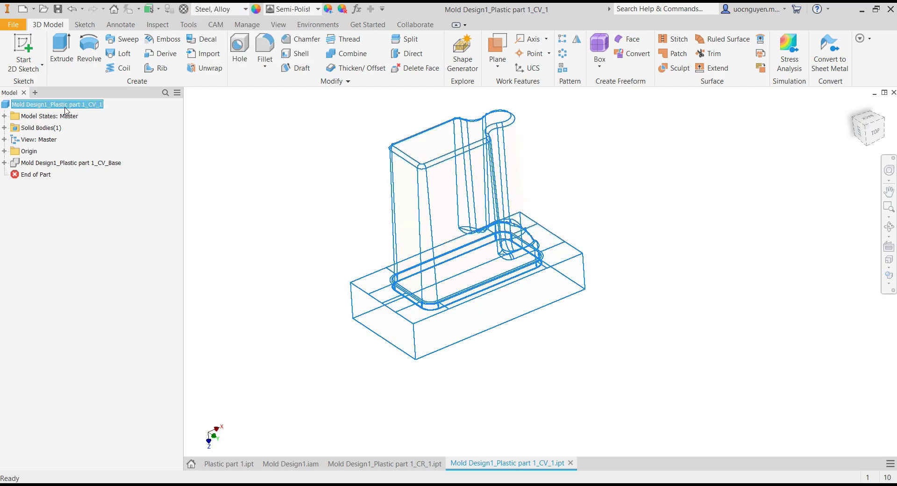
{"action": "left_click", "coordinate": [219, 9]}
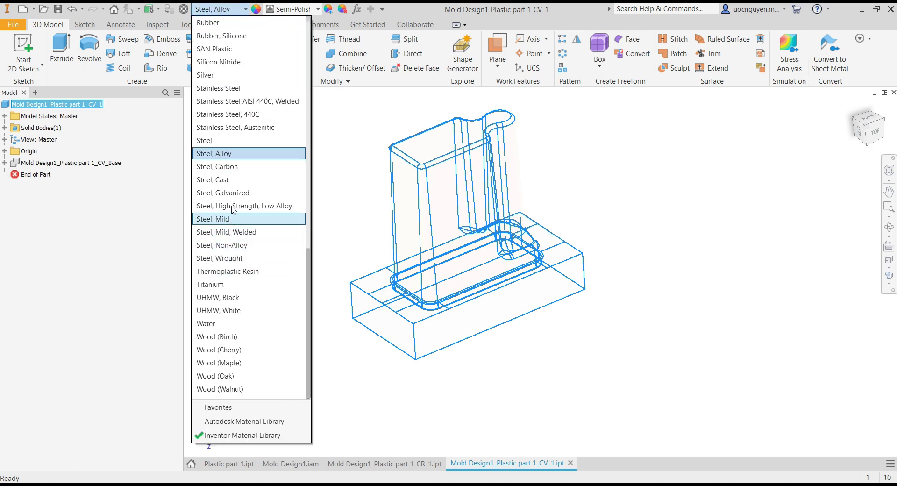
{"action": "left_click", "coordinate": [229, 141]}
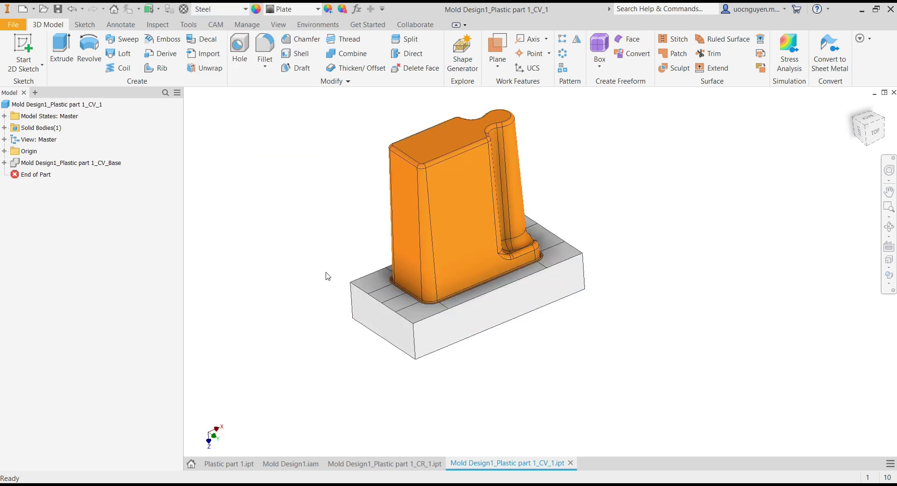
- Examine the cavity part's rim groove and the parting faces around the base of the raised form
{"action": "scroll", "coordinate": [397, 296], "scroll_direction": "up", "scroll_amount": 3}
{"action": "scroll", "coordinate": [396, 295], "scroll_direction": "up", "scroll_amount": 4}
{"action": "middle_click_drag", "start_coordinate": [409, 226], "coordinate": [358, 233]}
{"action": "scroll", "coordinate": [411, 272], "scroll_direction": "up", "scroll_amount": 5}
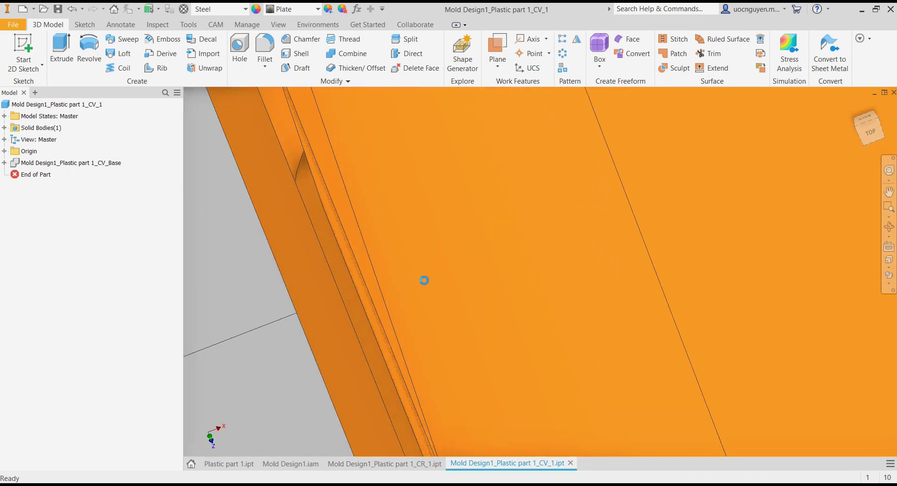
{"action": "scroll", "coordinate": [338, 271], "scroll_direction": "down", "scroll_amount": 6}
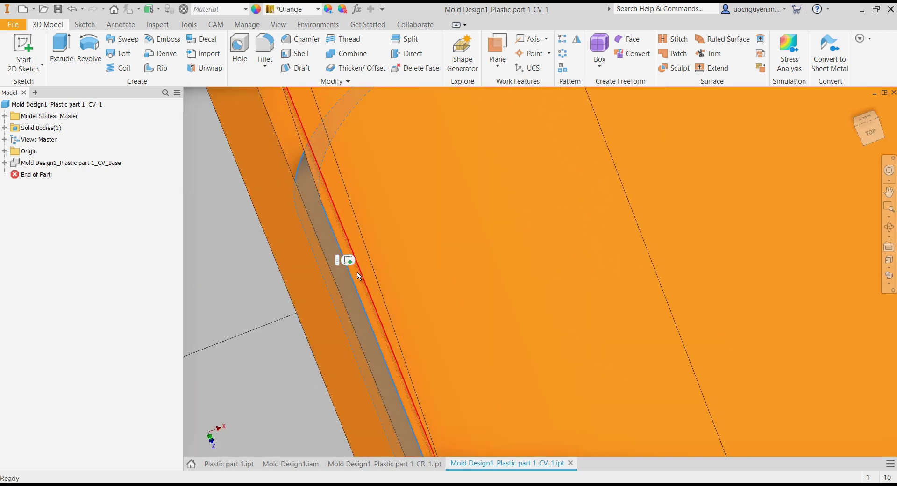
{"action": "middle_click_drag", "start_coordinate": [342, 258], "coordinate": [347, 260], "text": "shift"}
{"action": "mouse_move", "coordinate": [393, 221]}
{"action": "middle_mouse_down", "text": "shift"}
{"action": "mouse_move", "coordinate": [405, 203]}
{"action": "mouse_move", "coordinate": [387, 216]}
{"action": "mouse_move", "coordinate": [403, 230]}
{"action": "middle_mouse_up", "text": "shift"}
{"action": "scroll", "coordinate": [415, 264], "scroll_direction": "down", "scroll_amount": 3}
{"action": "scroll", "coordinate": [416, 260], "scroll_direction": "down", "scroll_amount": 3}
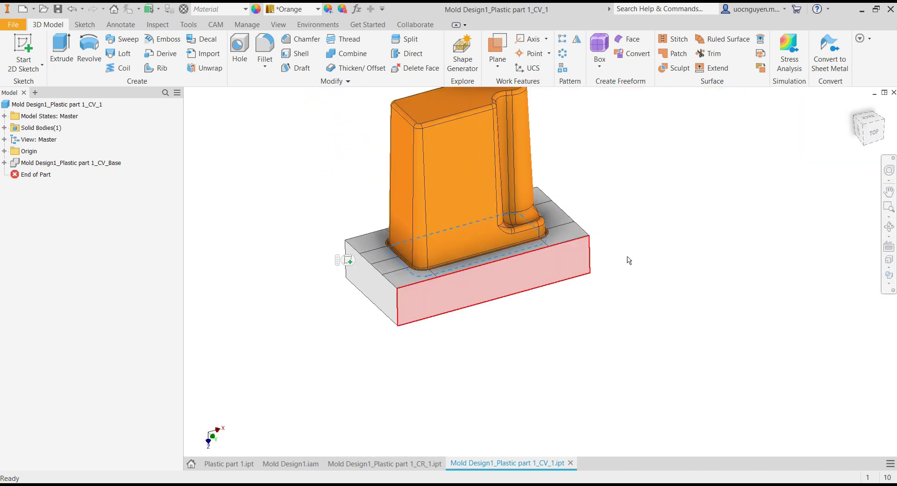
- Examine the cavity part's raised form and surrounding rim, both straight on from the Back view and at an angle
{"action": "left_click", "coordinate": [679, 256]}
{"action": "middle_click_drag", "start_coordinate": [545, 224], "coordinate": [481, 238]}
{"action": "middle_click_drag", "start_coordinate": [705, 181], "coordinate": [715, 227], "text": "shift"}
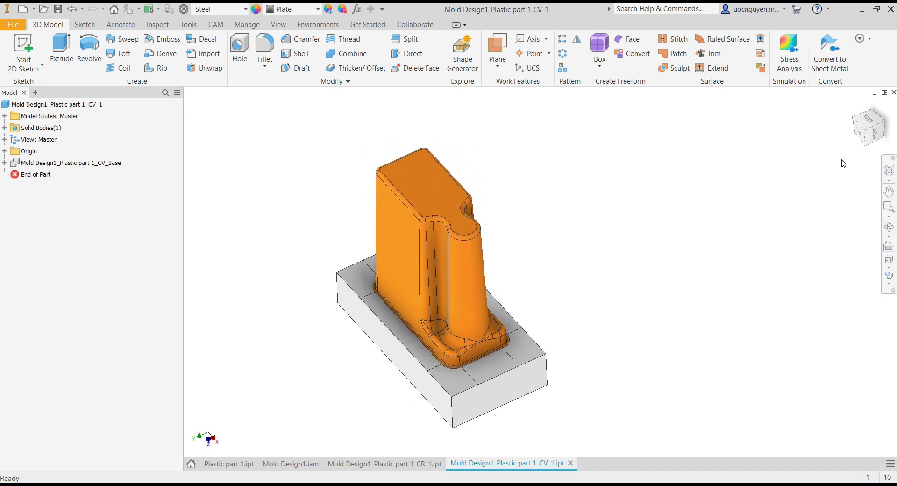
{"action": "left_click", "coordinate": [868, 121]}
{"action": "scroll", "coordinate": [556, 322], "scroll_direction": "up", "scroll_amount": 2}
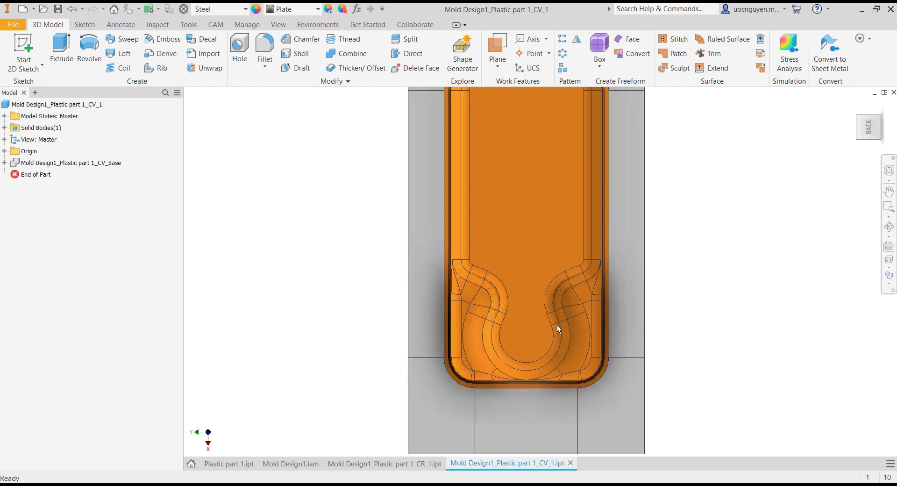
{"action": "scroll", "coordinate": [460, 305], "scroll_direction": "up", "scroll_amount": 2}
{"action": "scroll", "coordinate": [461, 304], "scroll_direction": "down", "scroll_amount": 5}
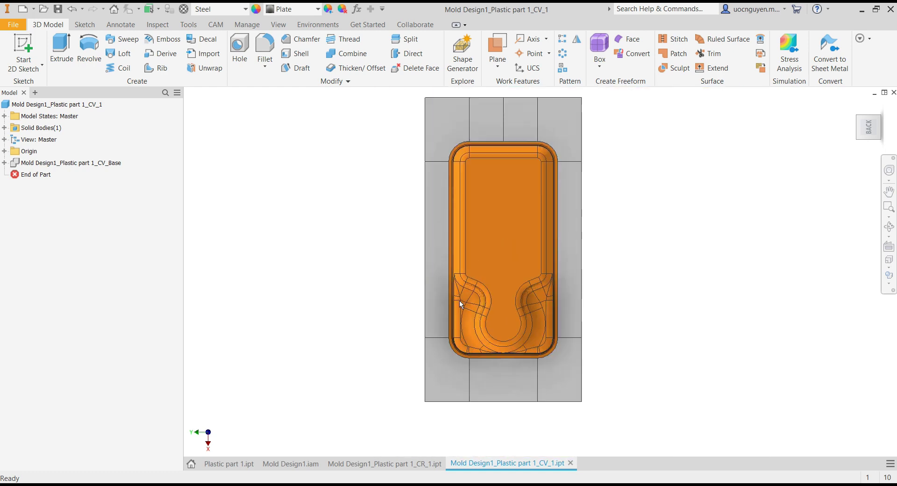
{"action": "middle_click_drag", "start_coordinate": [460, 301], "coordinate": [541, 248], "text": "shift"}
{"action": "middle_click_drag", "start_coordinate": [624, 213], "coordinate": [614, 240]}
- Measure the distance from the cavity part's parting face at the base corner to the raised form's flat end face
{"action": "right_click", "coordinate": [613, 230]}
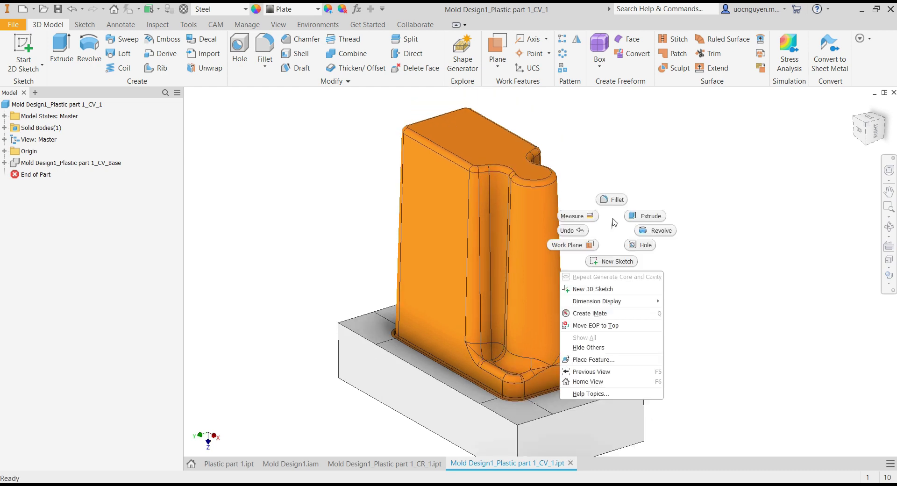
{"action": "key", "text": "Escape"}
{"action": "key", "text": "m"}
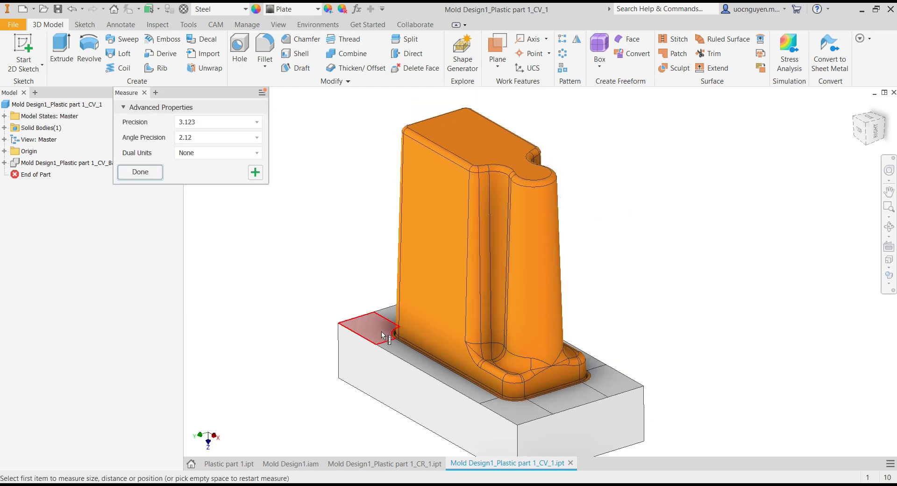
{"action": "left_click", "coordinate": [382, 333]}
{"action": "left_click", "coordinate": [442, 122]}
{"action": "middle_click_drag", "start_coordinate": [327, 186], "coordinate": [363, 193]}
{"action": "scroll", "coordinate": [352, 187], "scroll_direction": "down", "scroll_amount": 5}
{"action": "scroll", "coordinate": [361, 188], "scroll_direction": "up", "scroll_amount": 4}
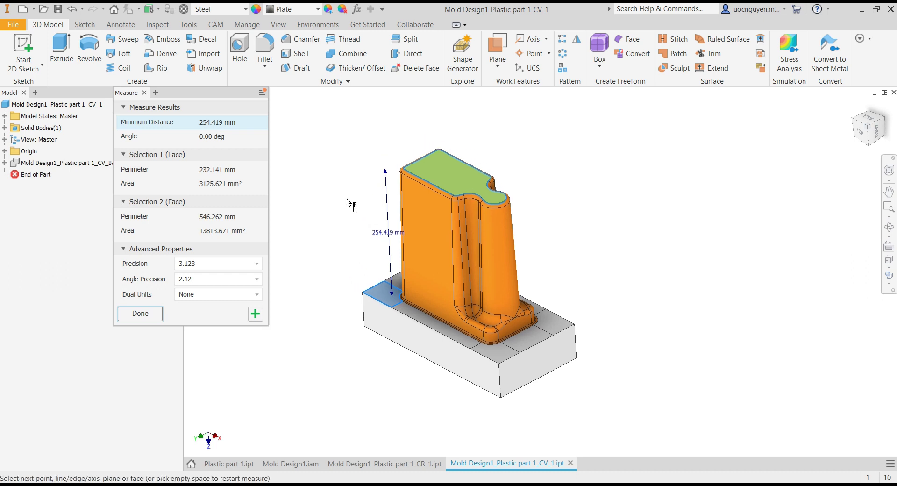
{"action": "left_click", "coordinate": [140, 314]}
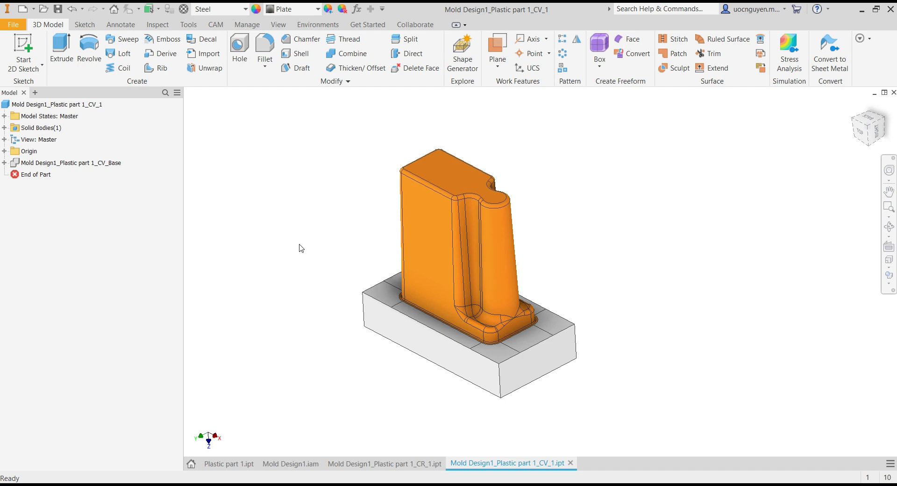
- Review the core part Mold Design1_Plastic part 1_CR_1.ipt and the assembly Mold Design1.iam, and return to the cavity part
{"action": "scroll", "coordinate": [304, 240], "scroll_direction": "up", "scroll_amount": 3}
{"action": "middle_click_drag", "start_coordinate": [317, 208], "coordinate": [333, 229]}
{"action": "scroll", "coordinate": [354, 225], "scroll_direction": "down", "scroll_amount": 3}
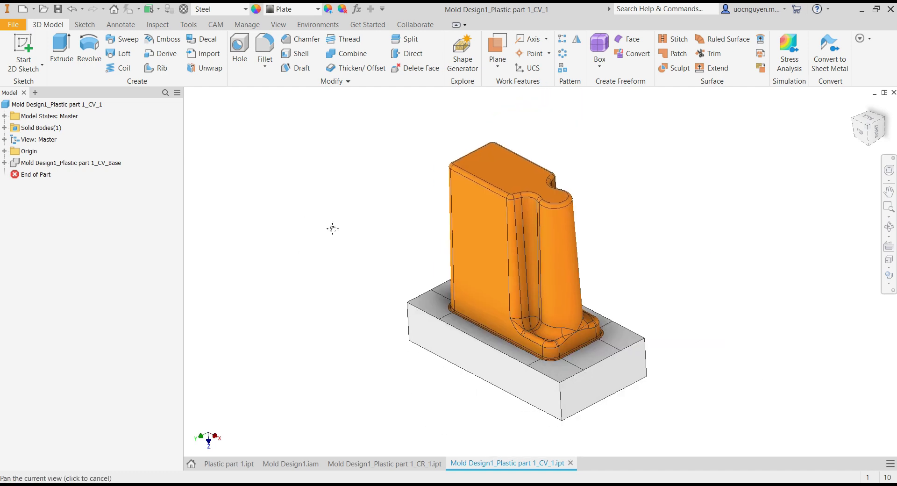
{"action": "left_click", "coordinate": [345, 464]}
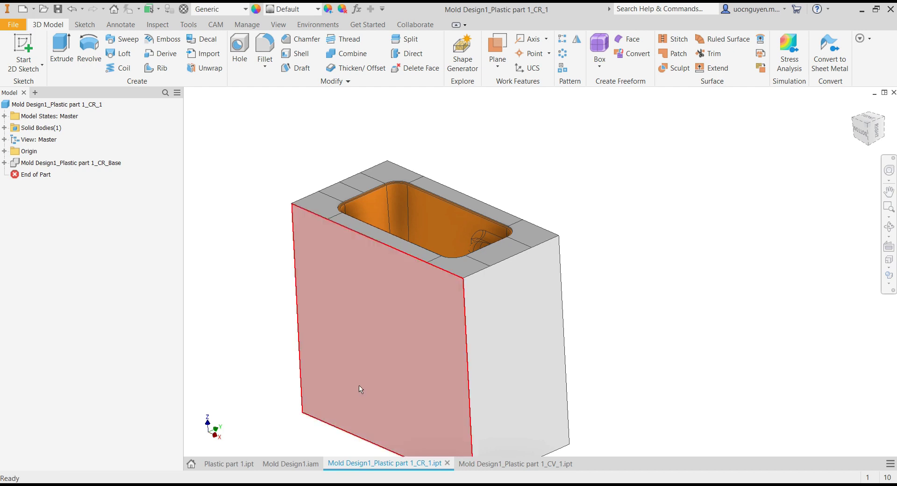
{"action": "left_click", "coordinate": [291, 464]}
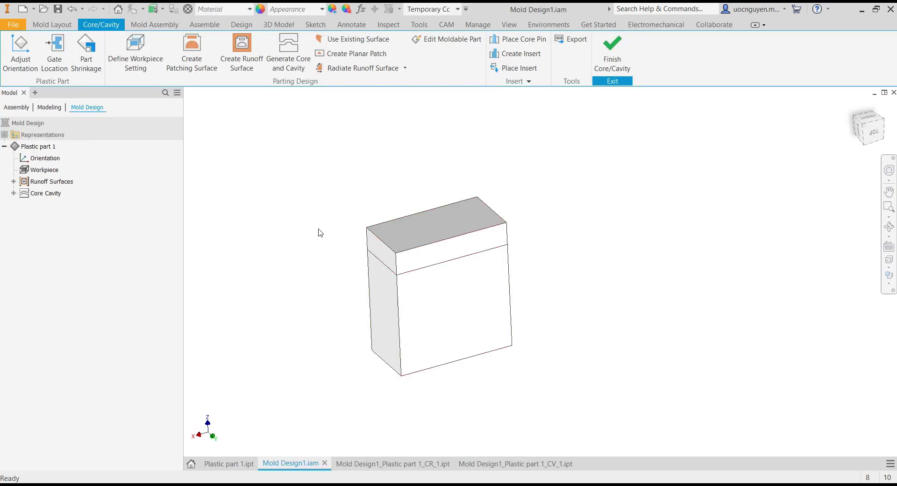
{"action": "middle_click_drag", "start_coordinate": [319, 229], "coordinate": [345, 229], "text": "shift"}
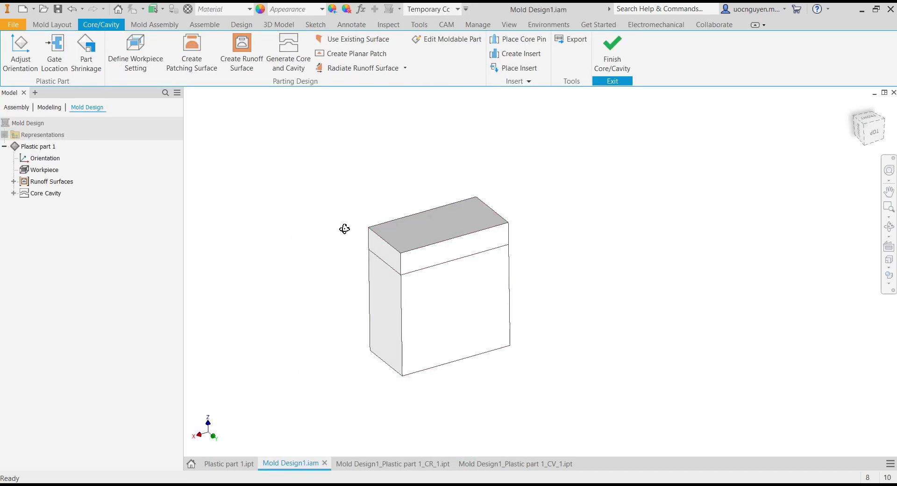
{"action": "left_click", "coordinate": [489, 465]}
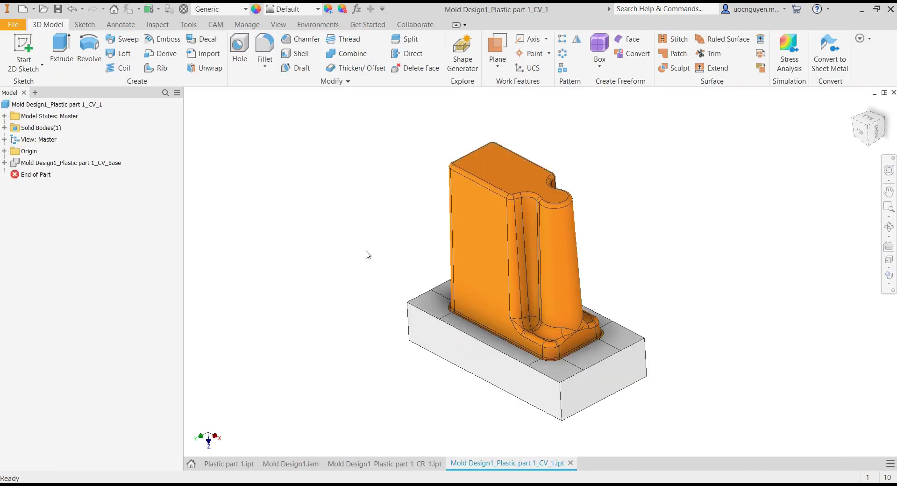
{"action": "middle_click_drag", "start_coordinate": [367, 255], "coordinate": [314, 233]}
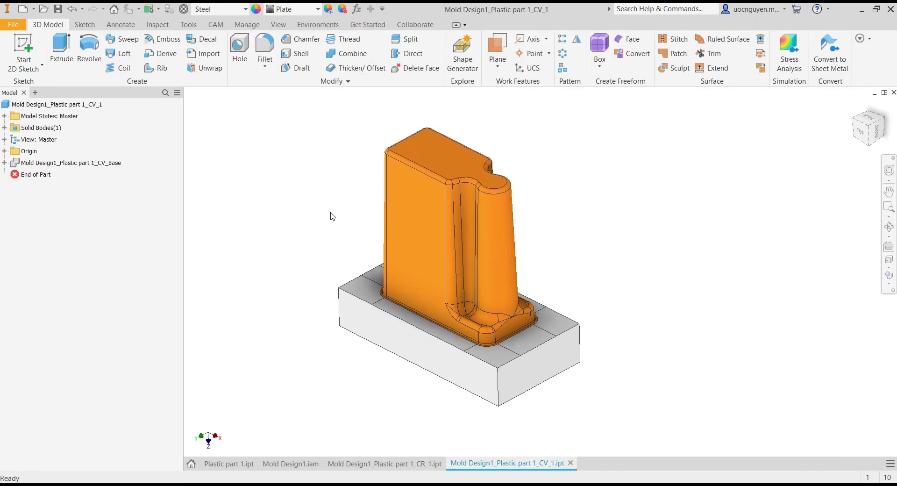